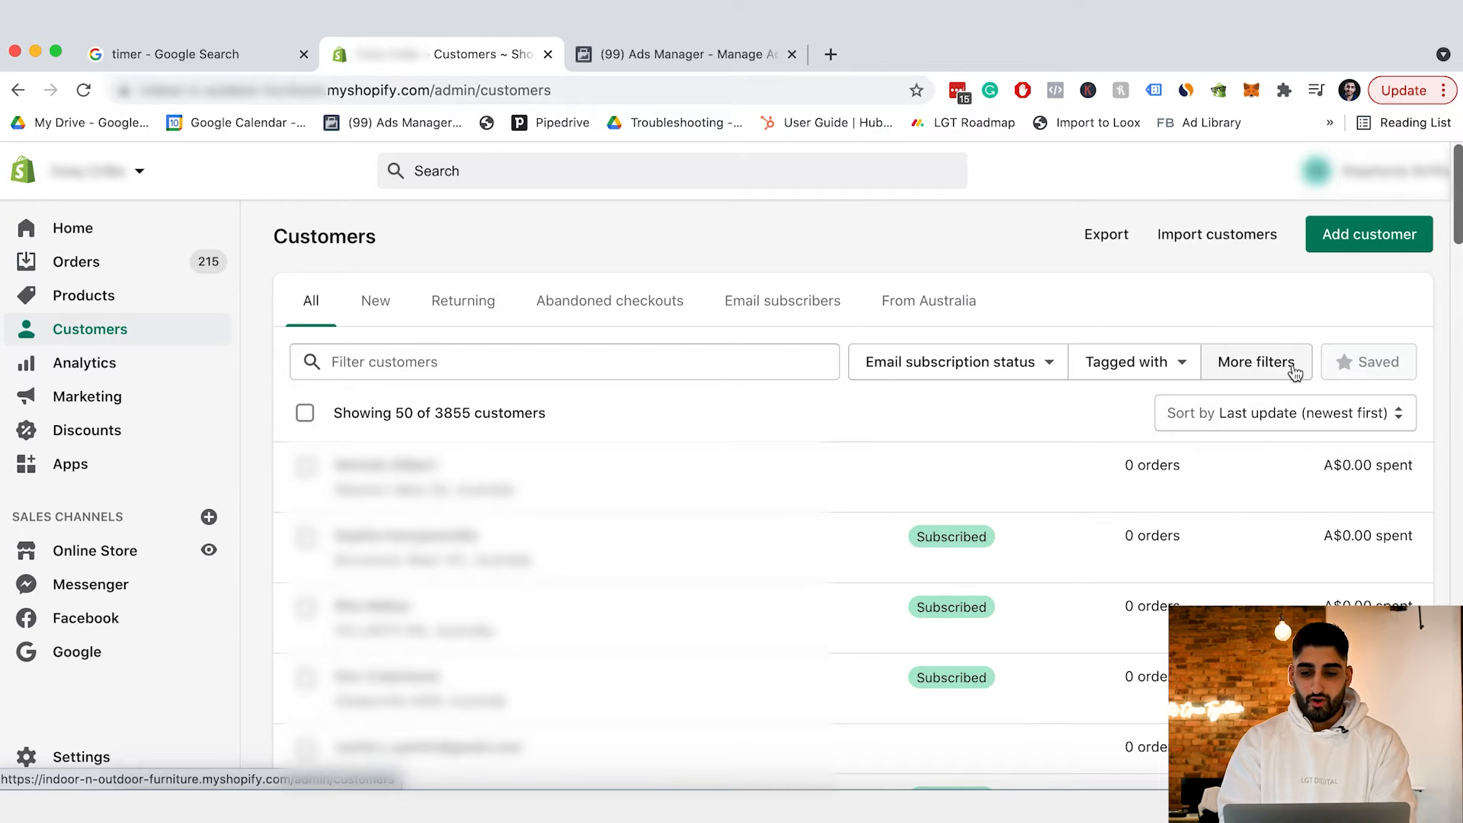
Sort the Shopify customer list by amount spent, highest to lowest.
left_click(1316, 425)
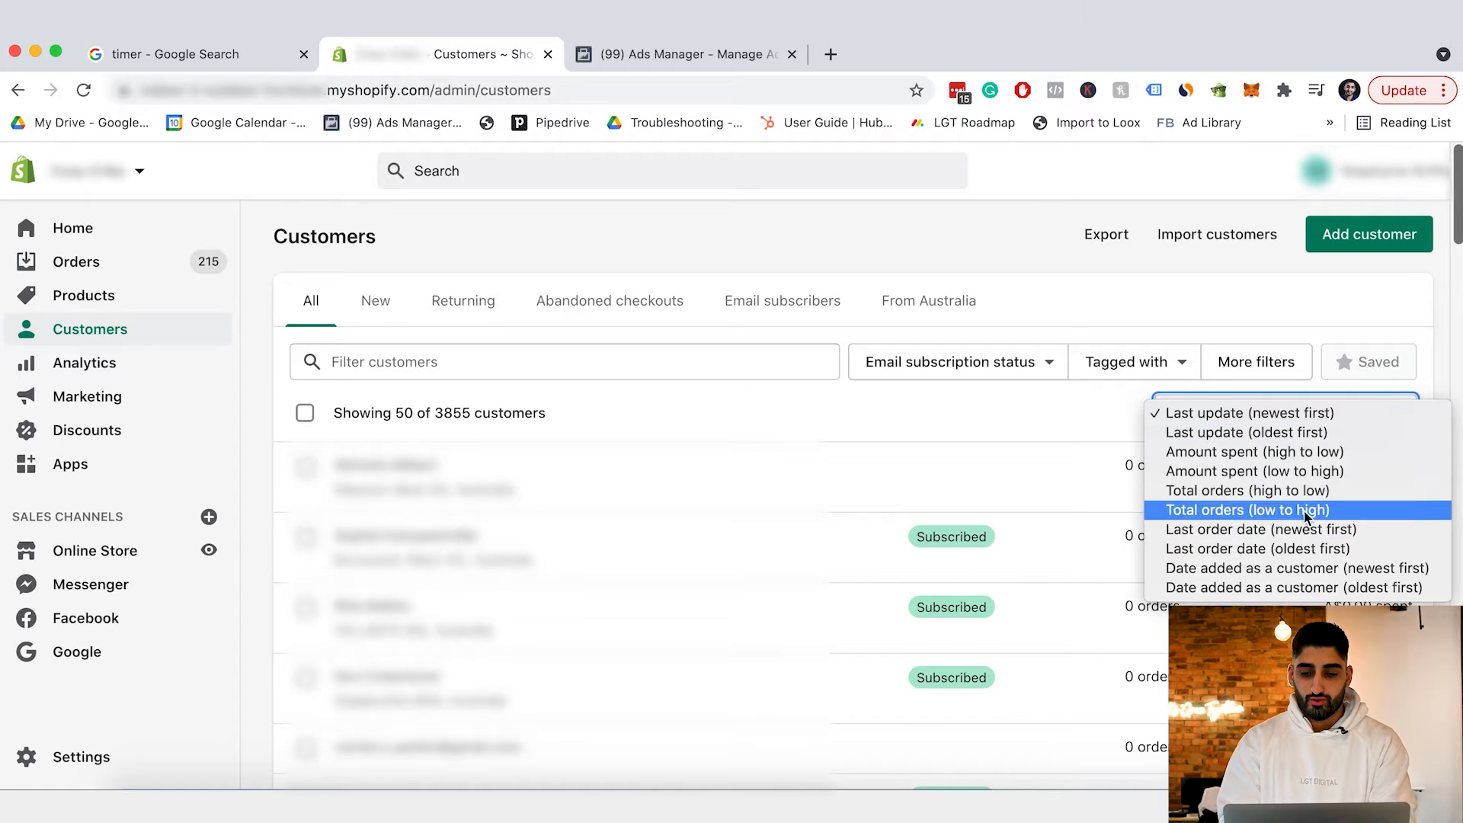
left_click(1299, 450)
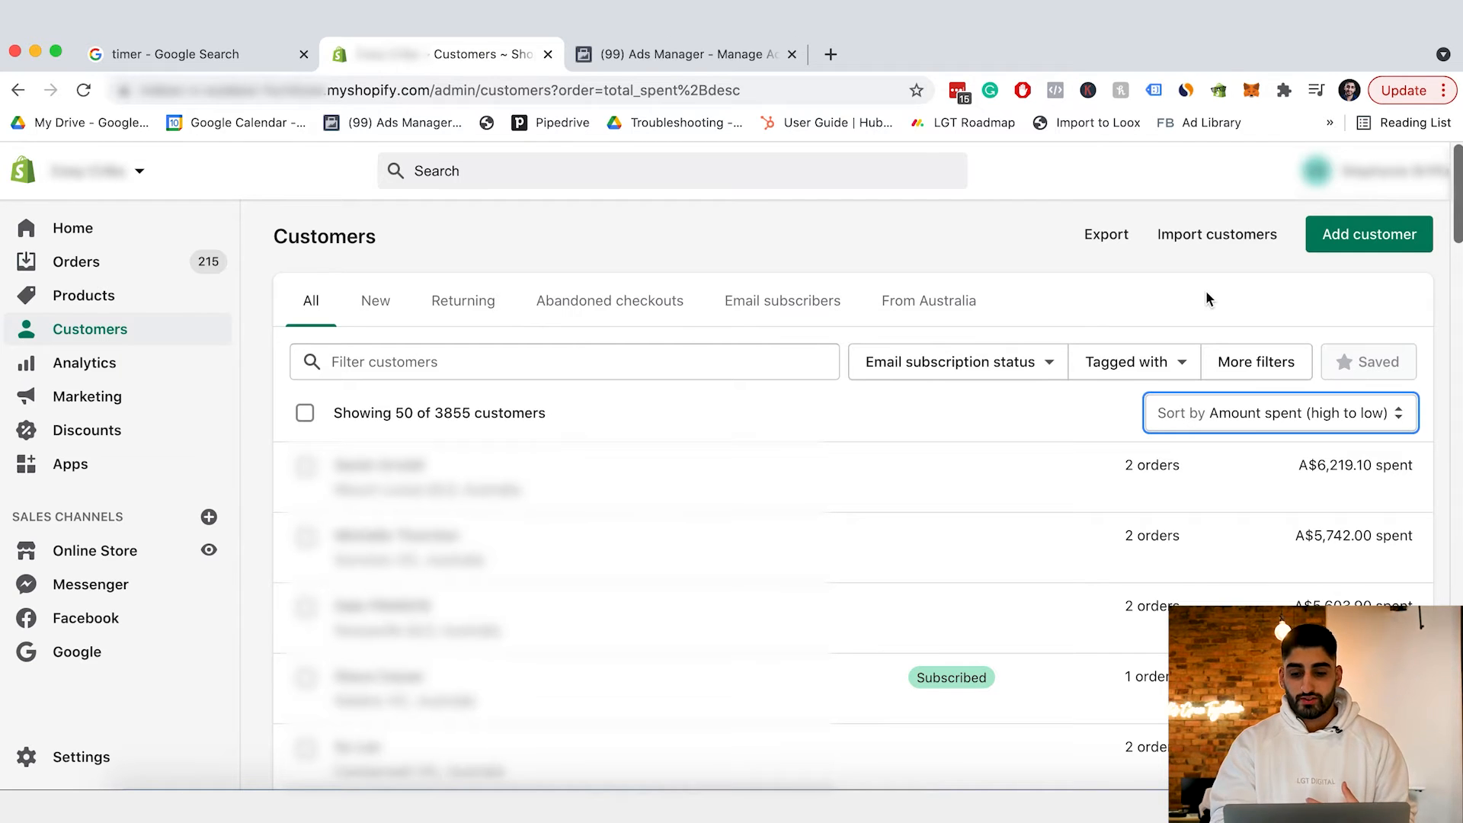
scroll(1206, 297, "down", 2)
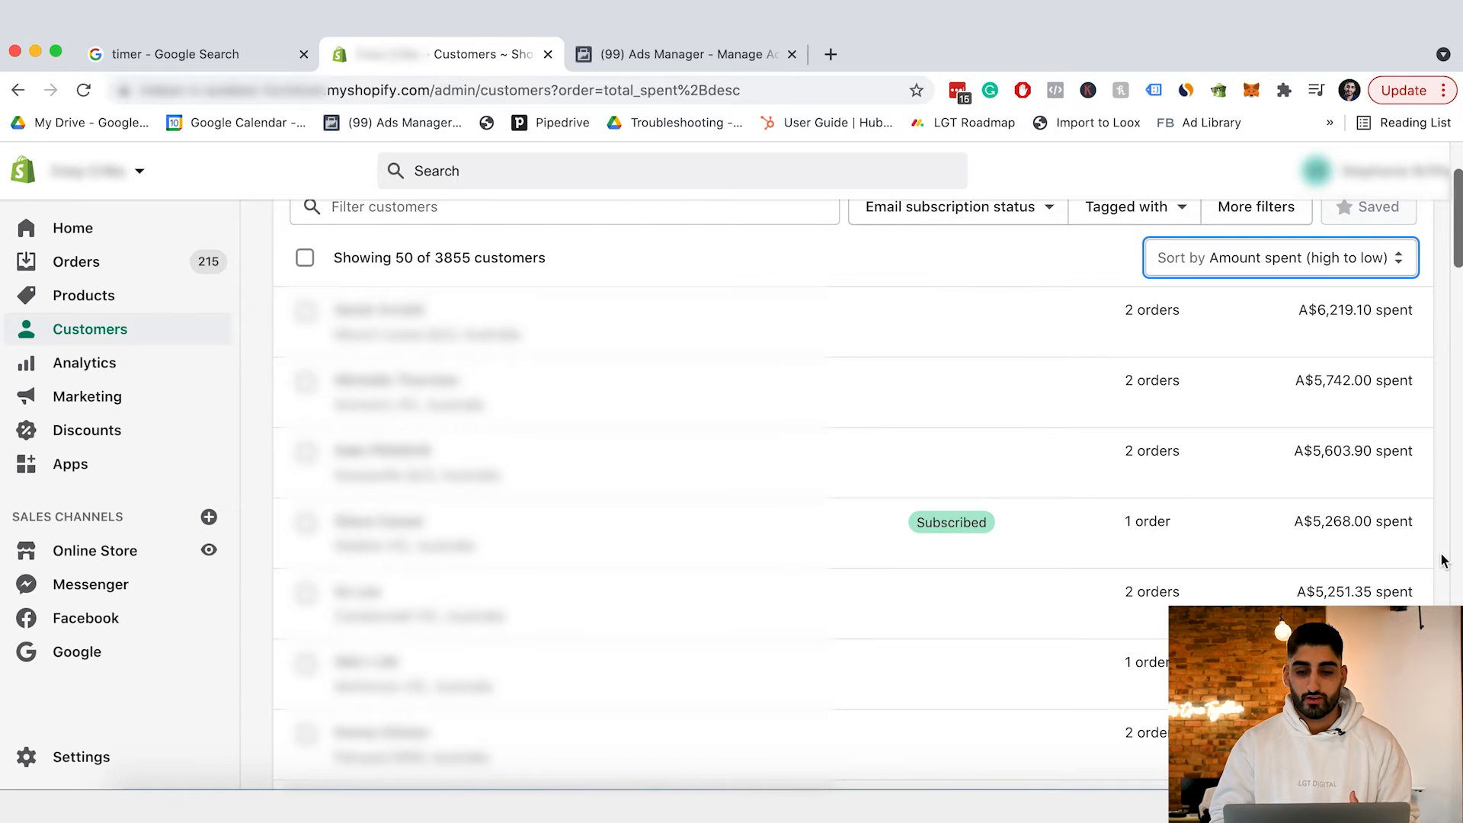
scroll(1442, 561, "up", 2)
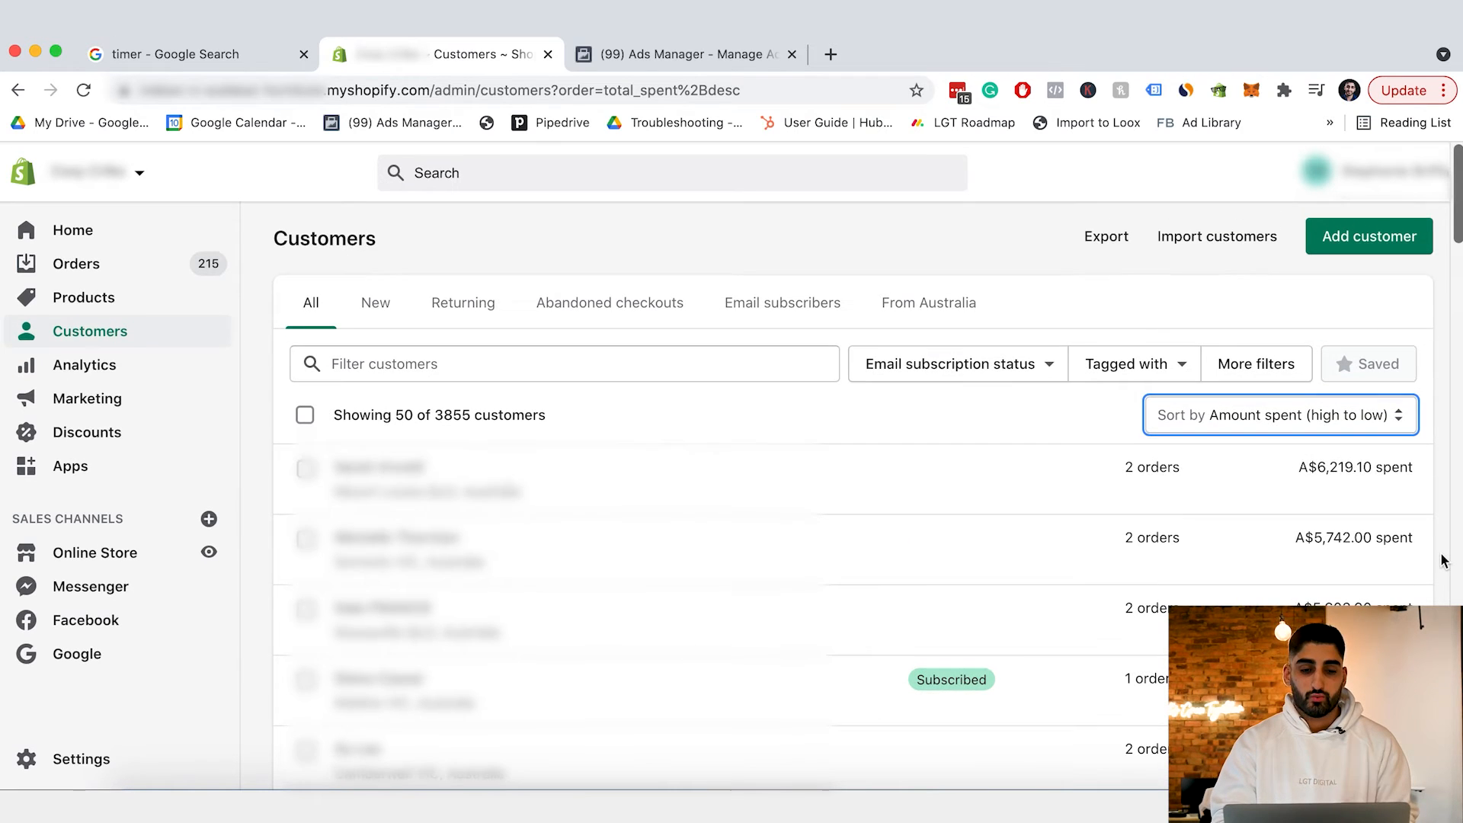
Show only Returning customers and keep the amount-spent high-to-low ranking across the 112 results.
left_click(454, 305)
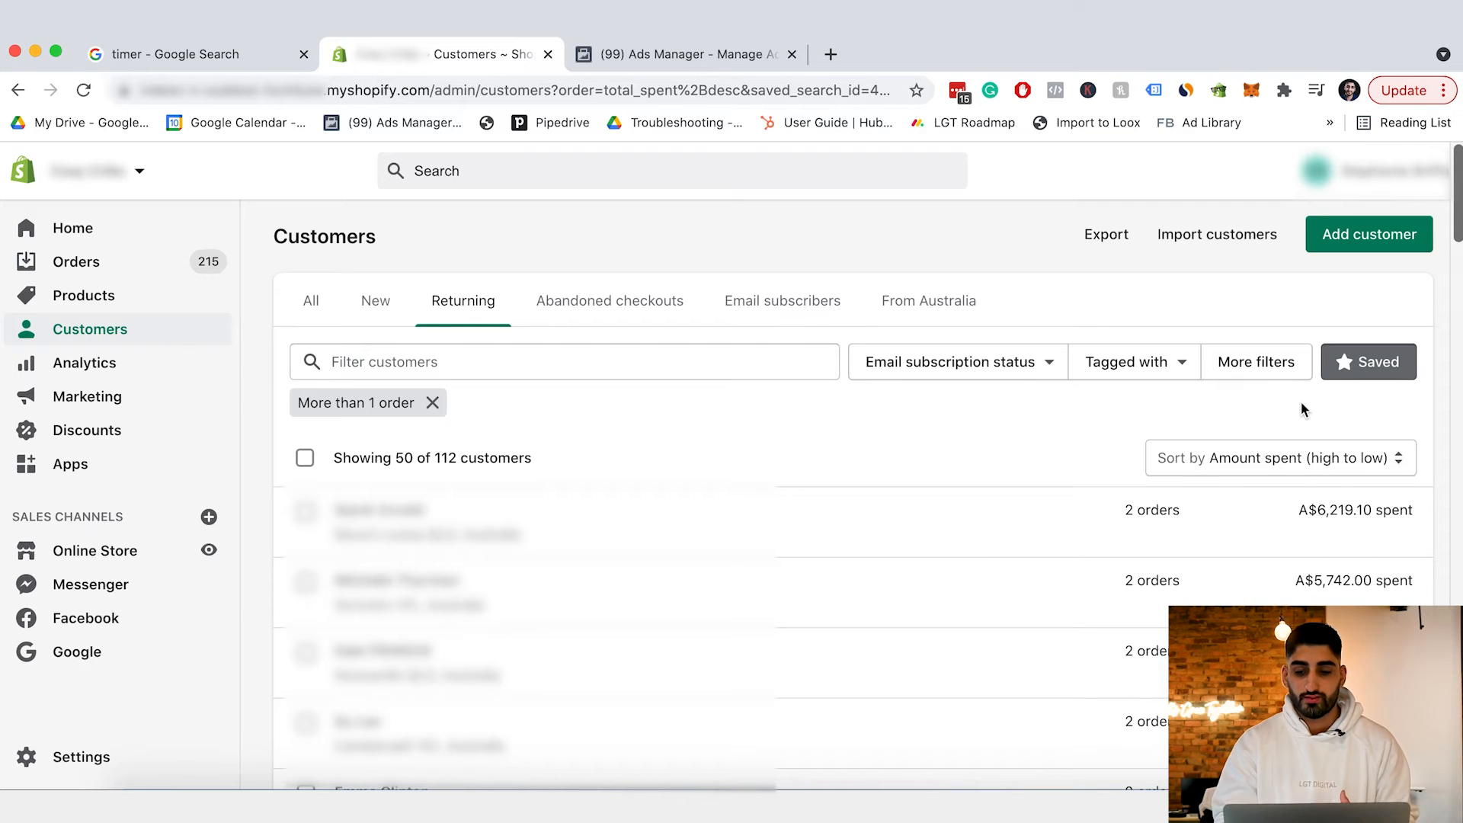
left_click(1295, 458)
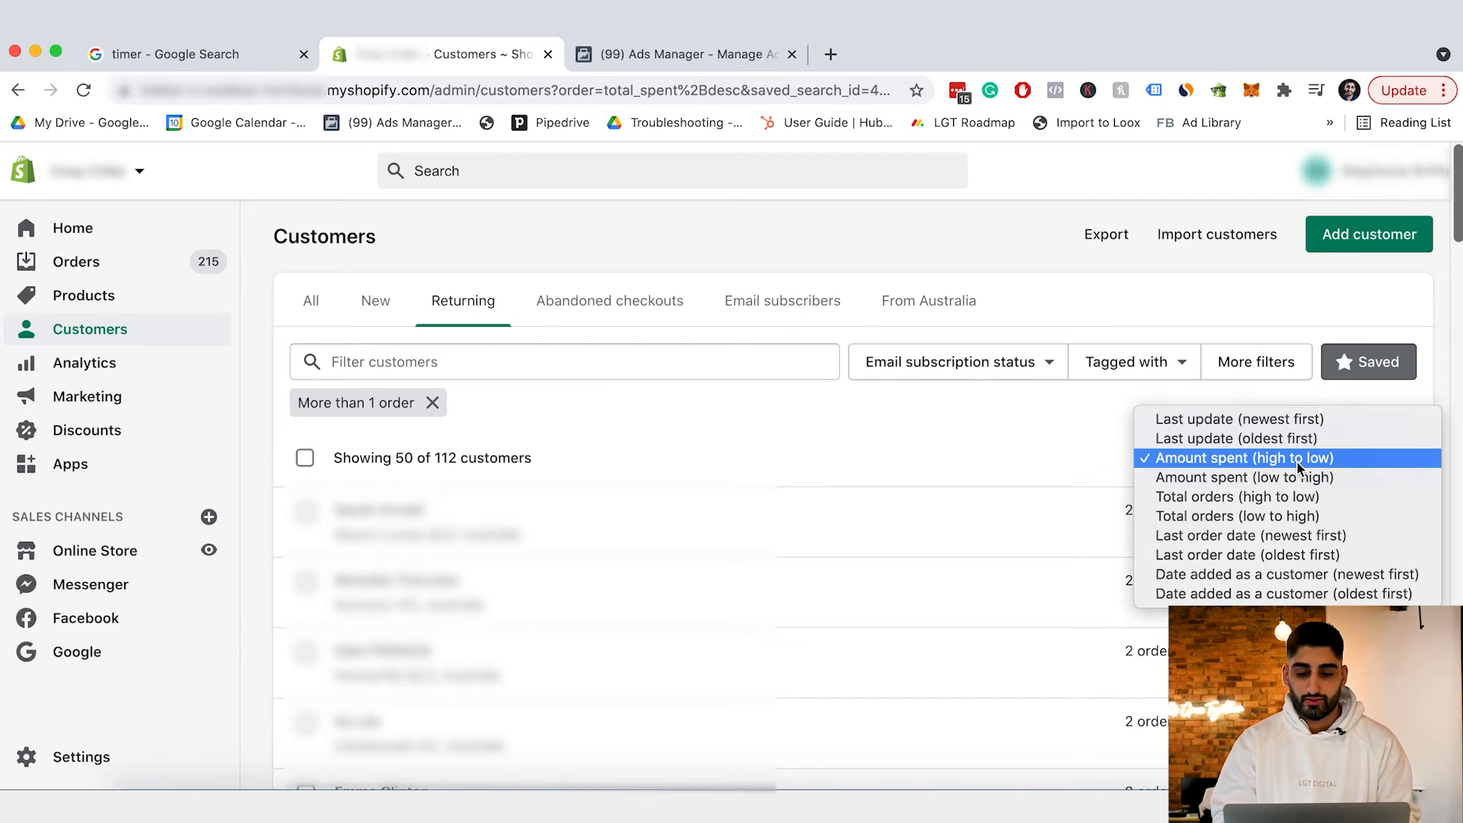
left_click(1296, 461)
scroll(925, 442, "down", 5)
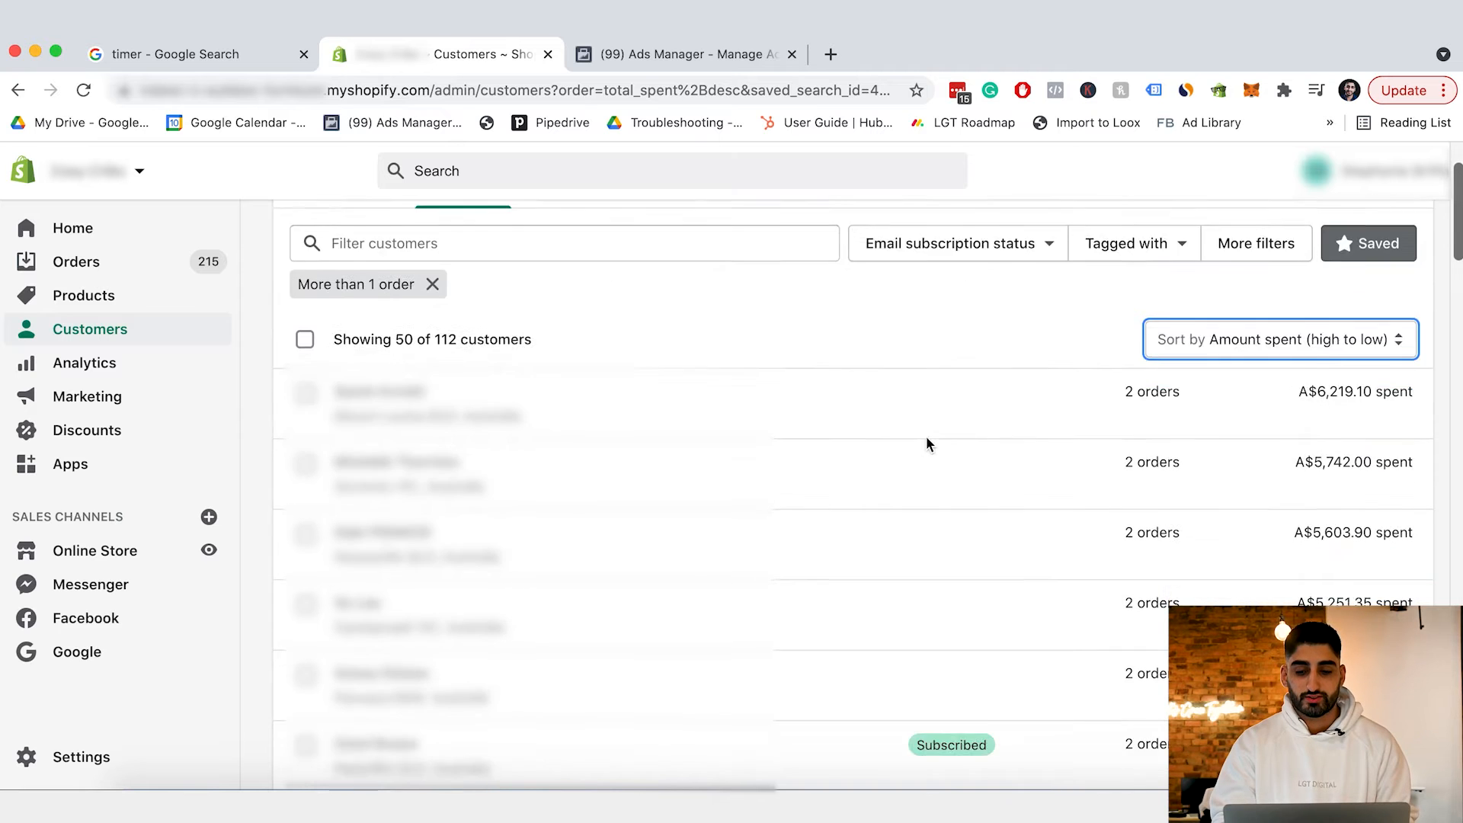
scroll(928, 444, "down", 10)
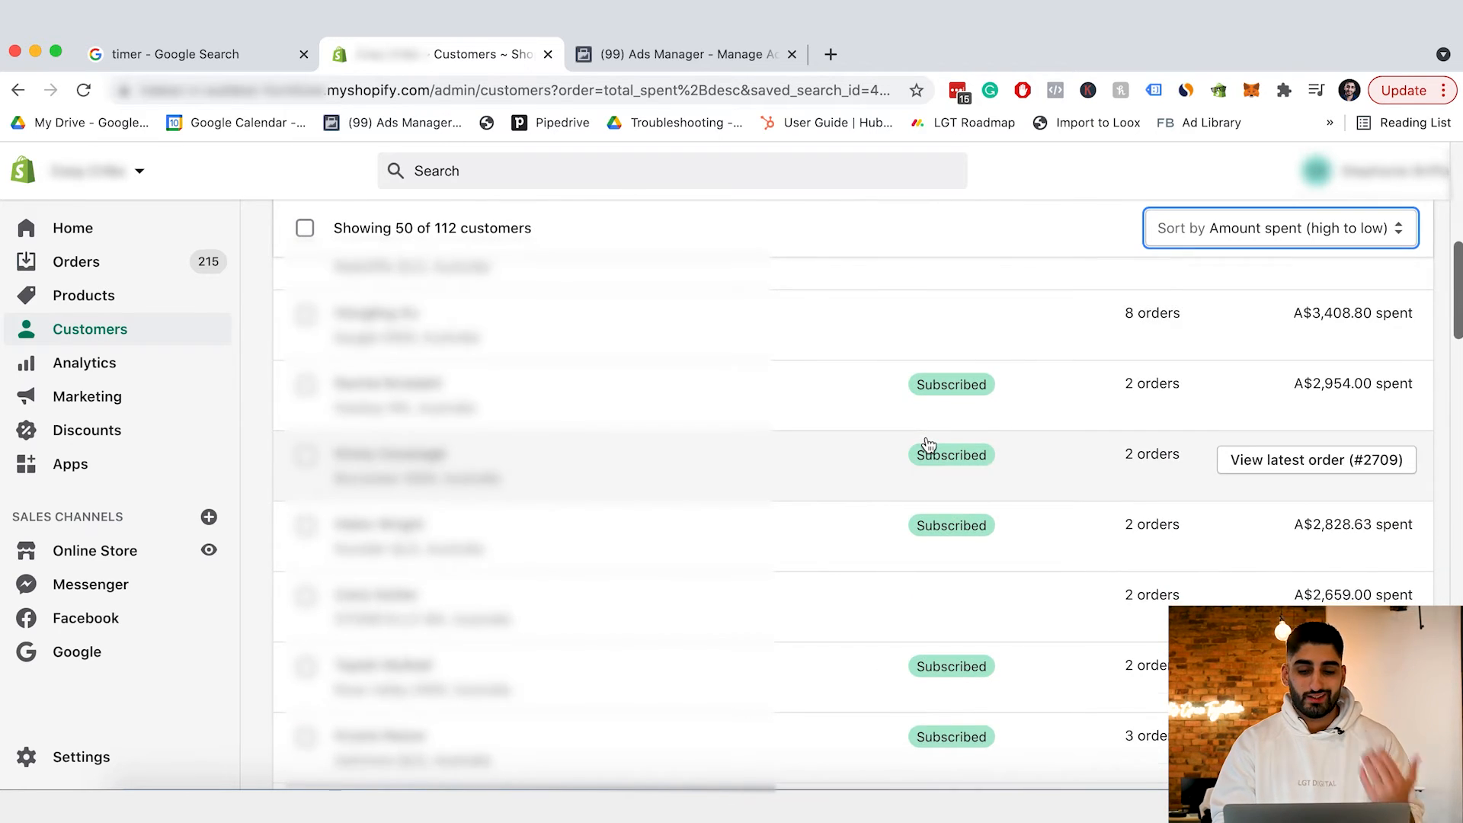
scroll(1204, 529, "up", 12)
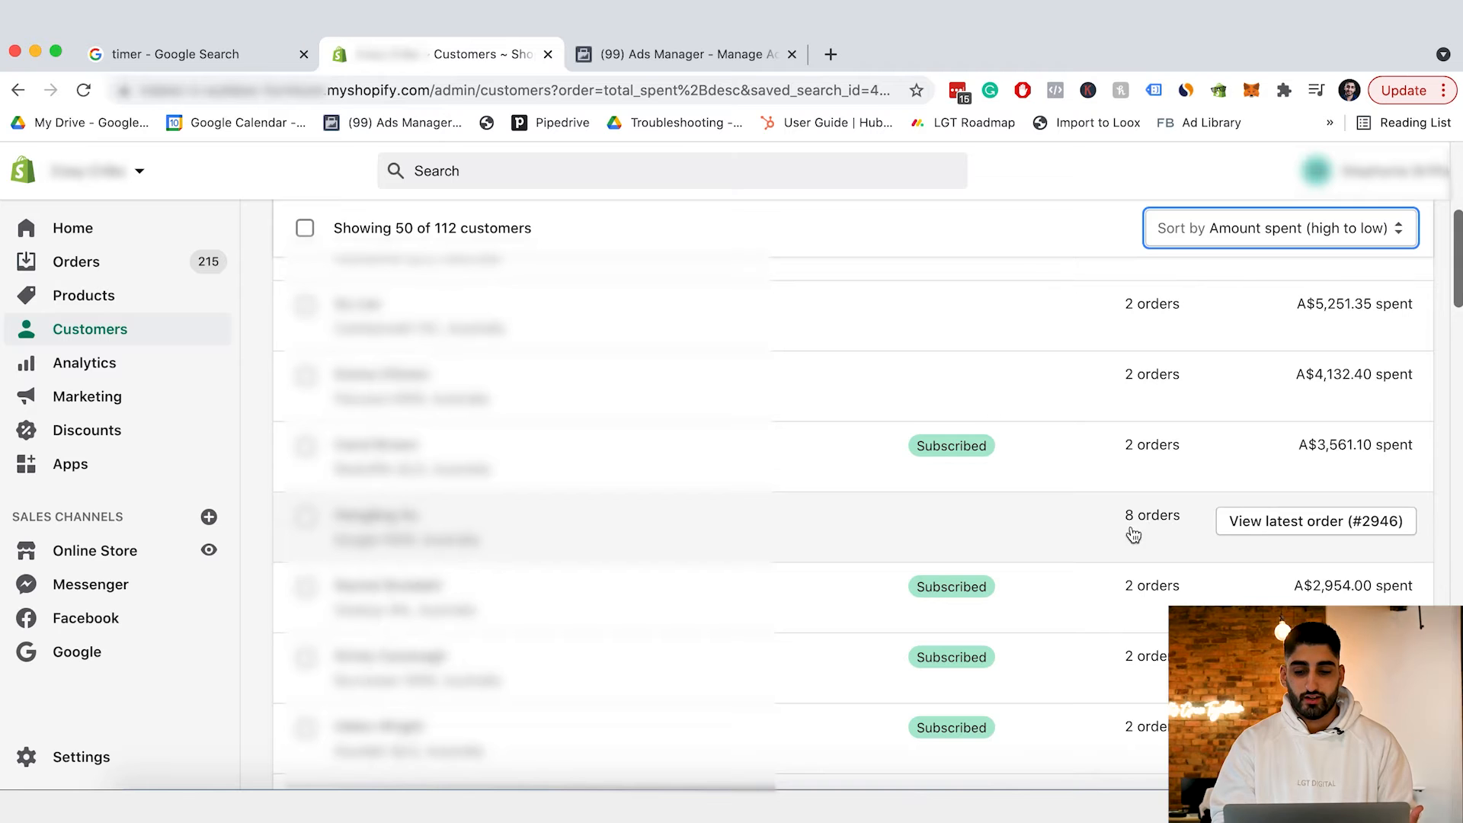
scroll(1116, 518, "down", 8)
scroll(1113, 516, "down", 8)
scroll(1113, 515, "up", 20)
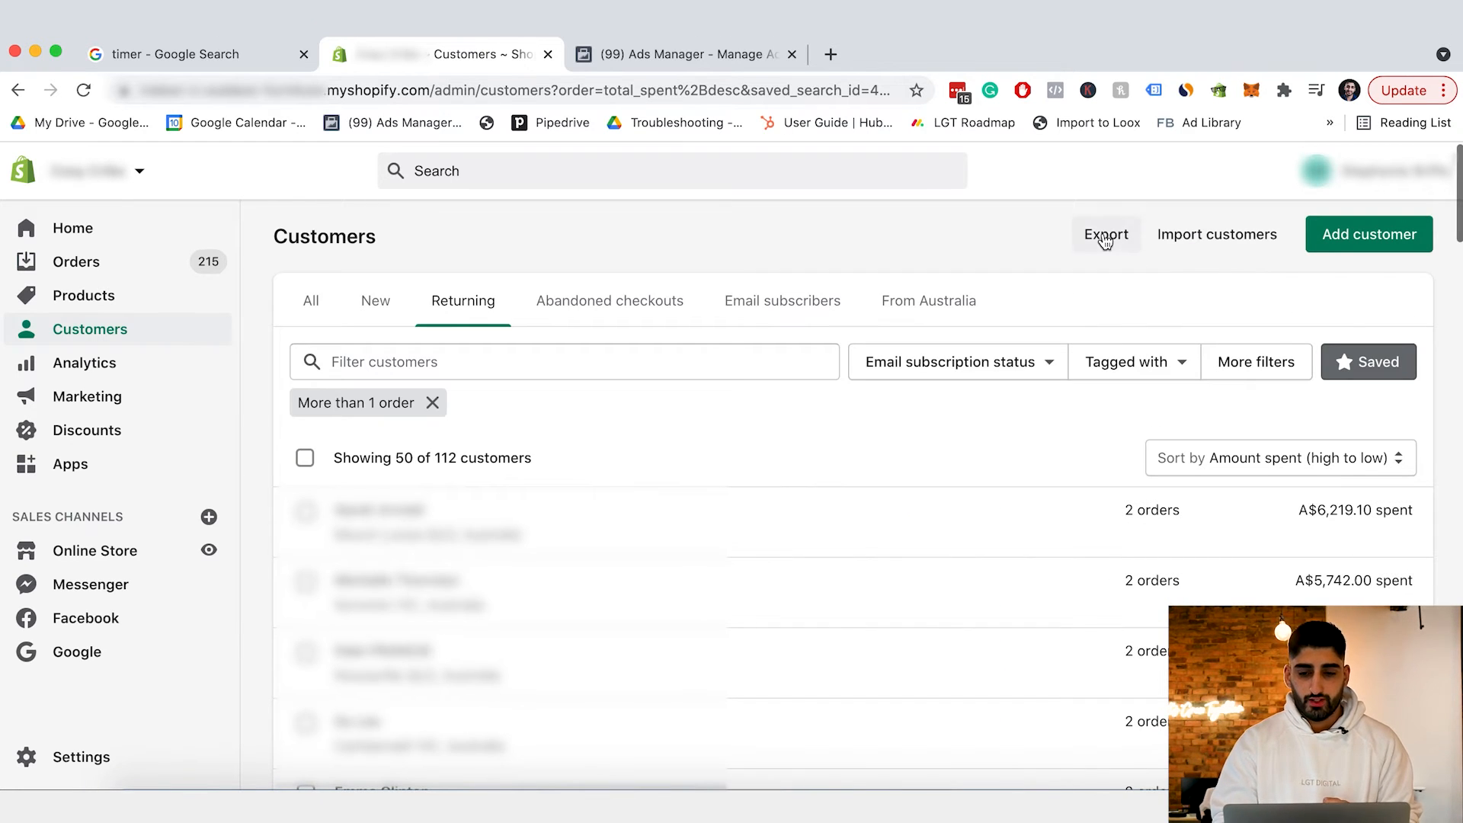
Export all customers as a CSV for Excel, then switch to the Ads Manager tab.
left_click(1105, 238)
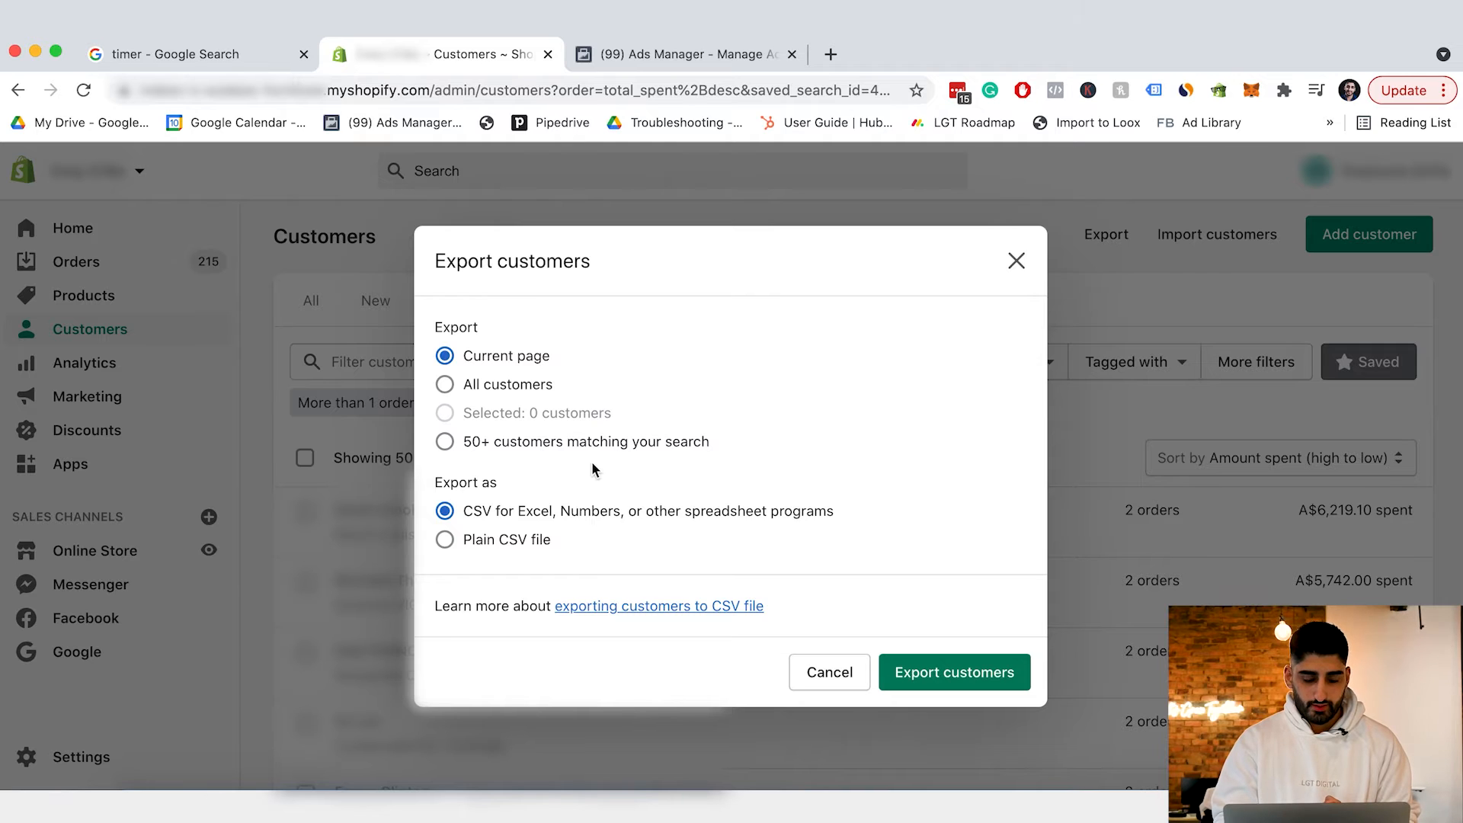
left_click(512, 390)
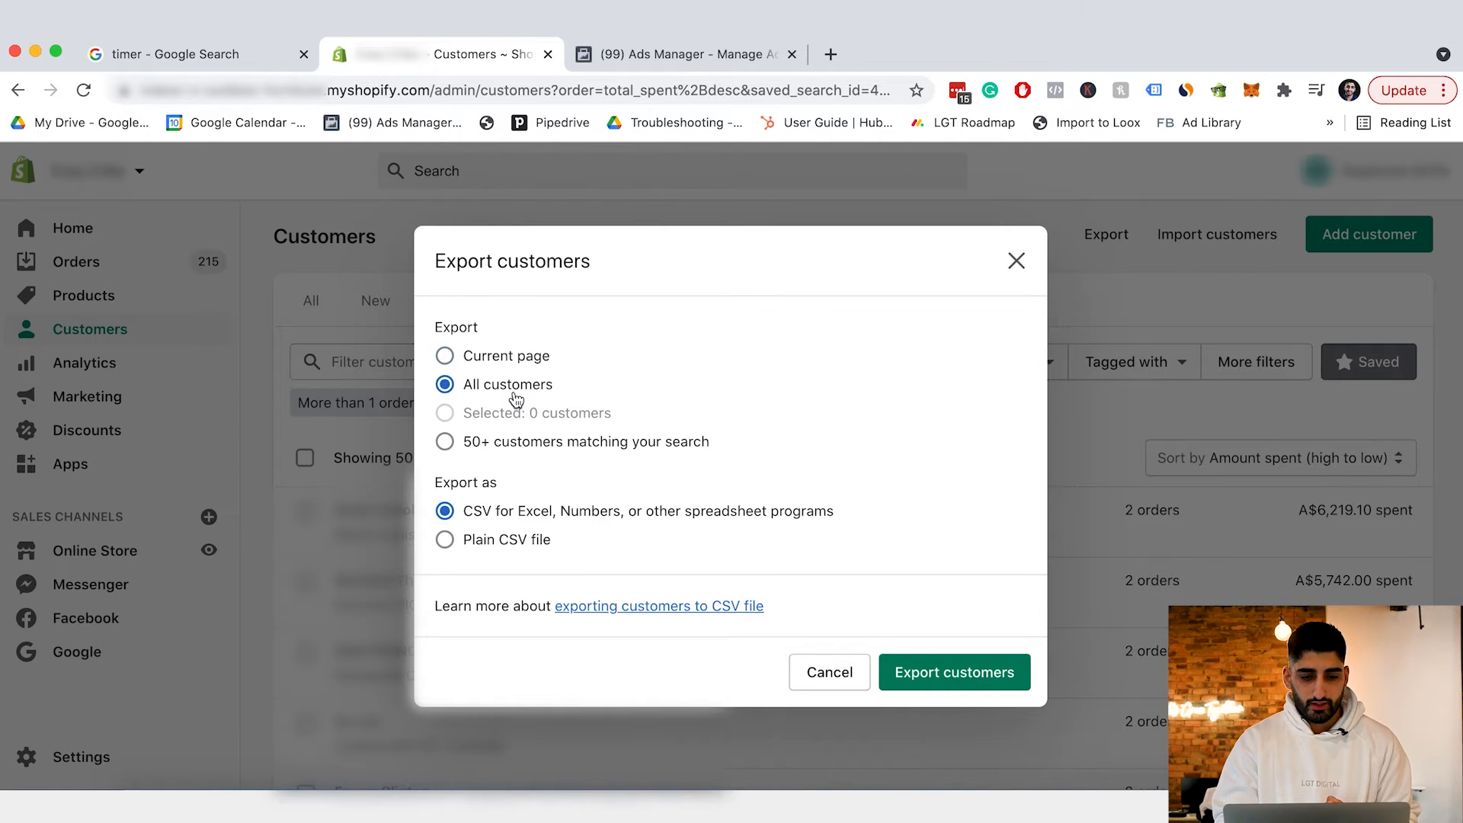
left_click(1016, 260)
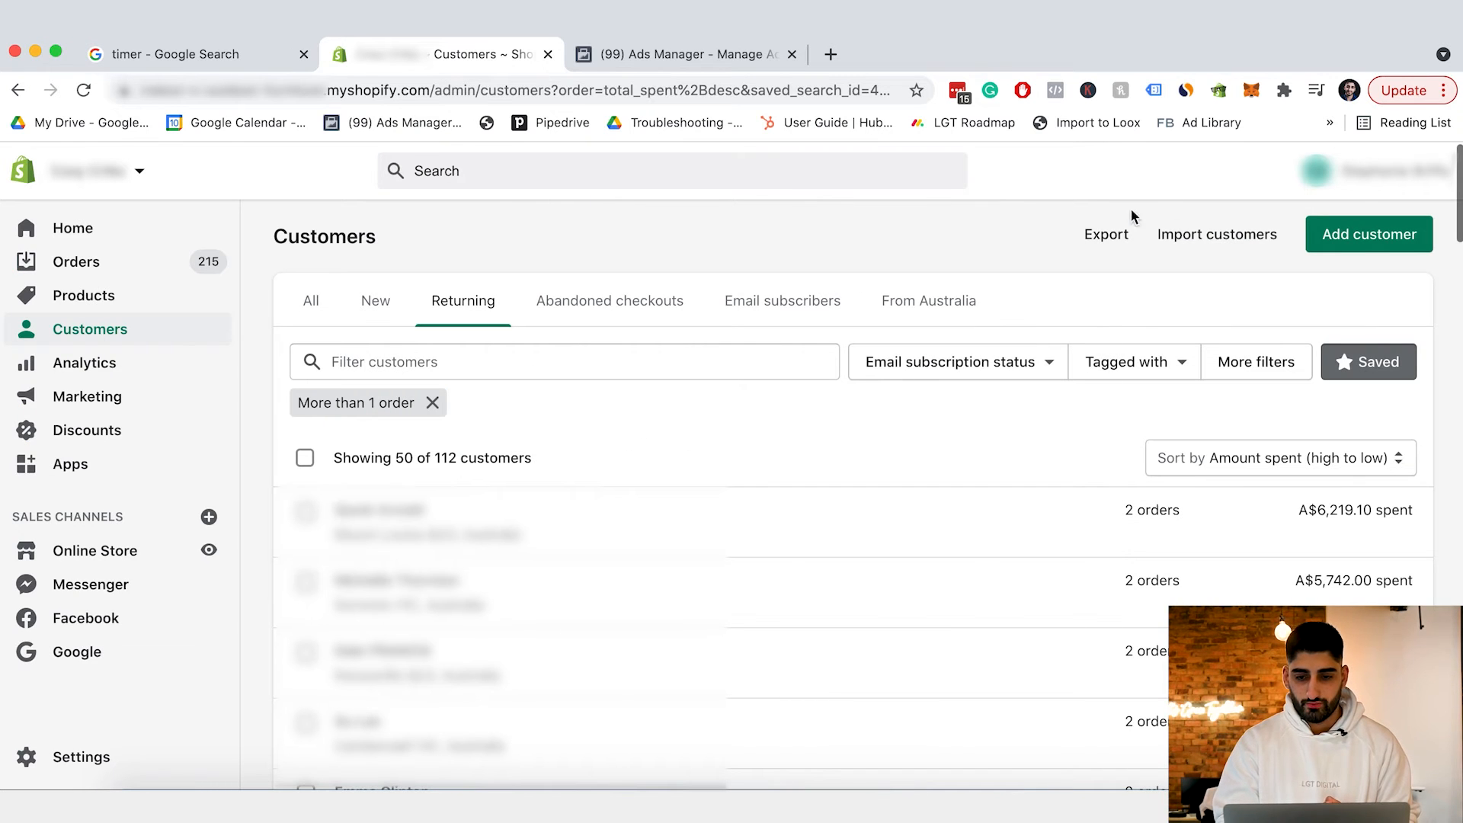
left_click(1106, 232)
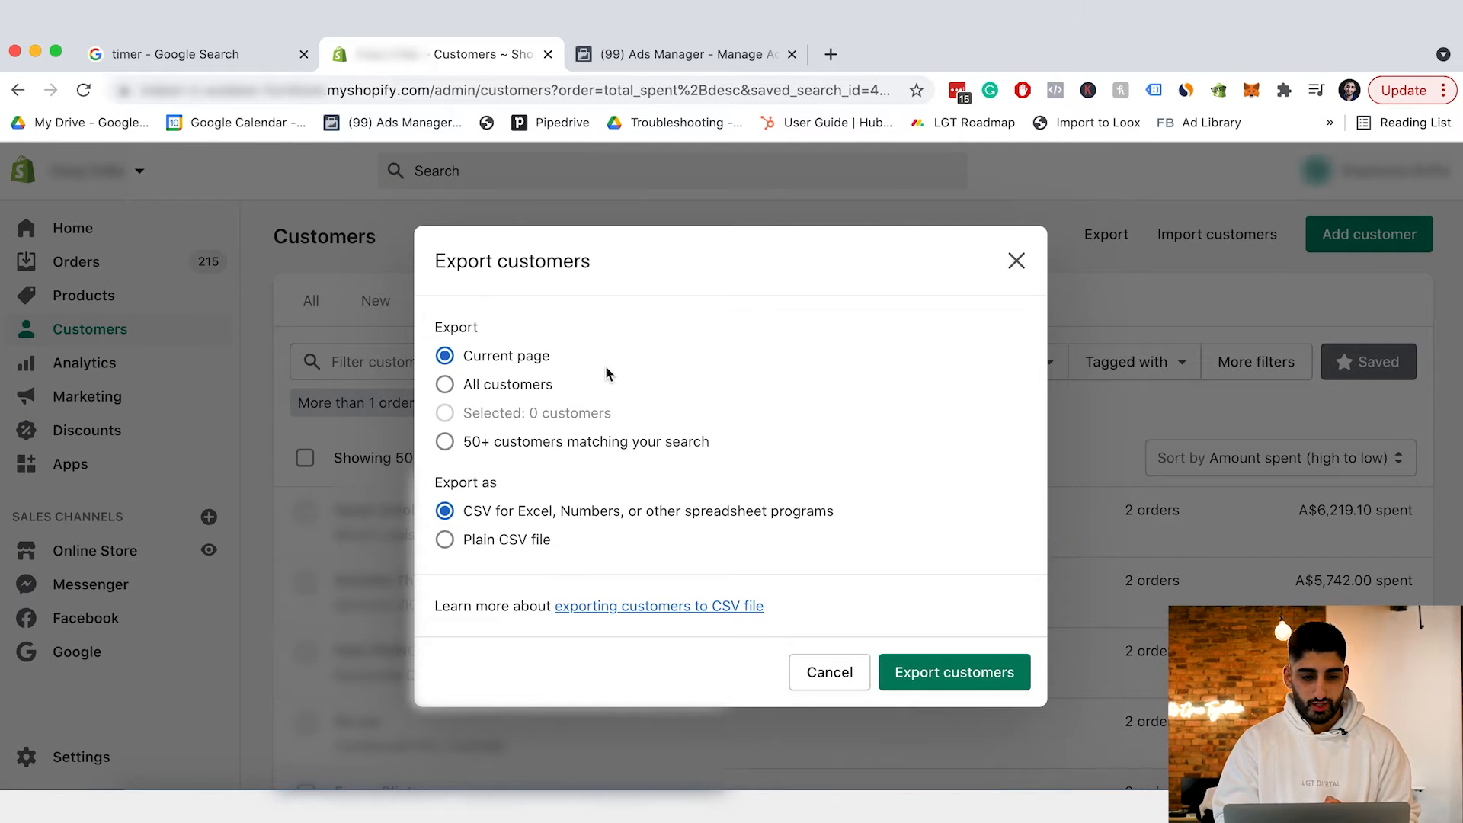
left_click(513, 387)
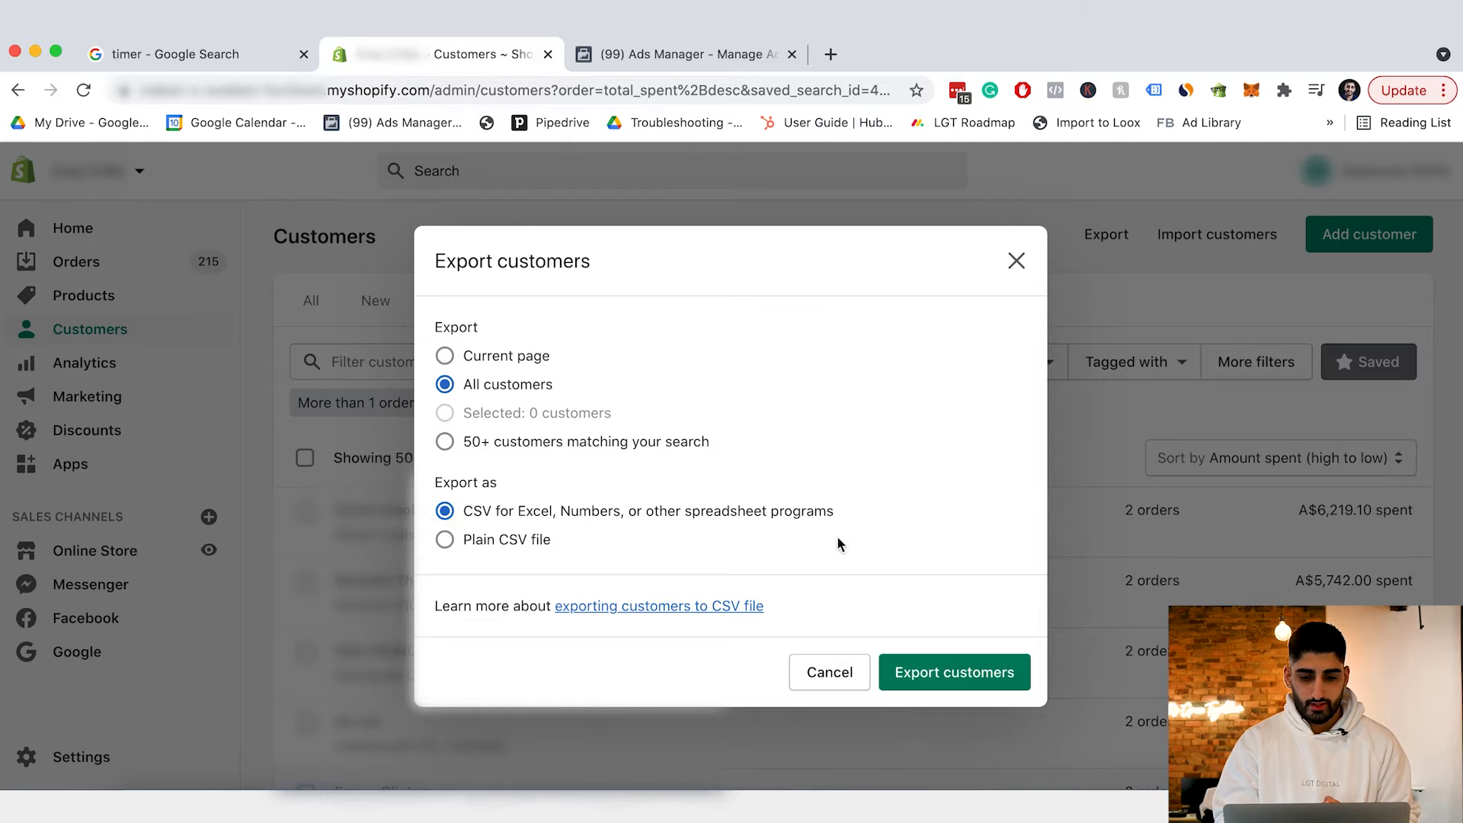
left_click(991, 679)
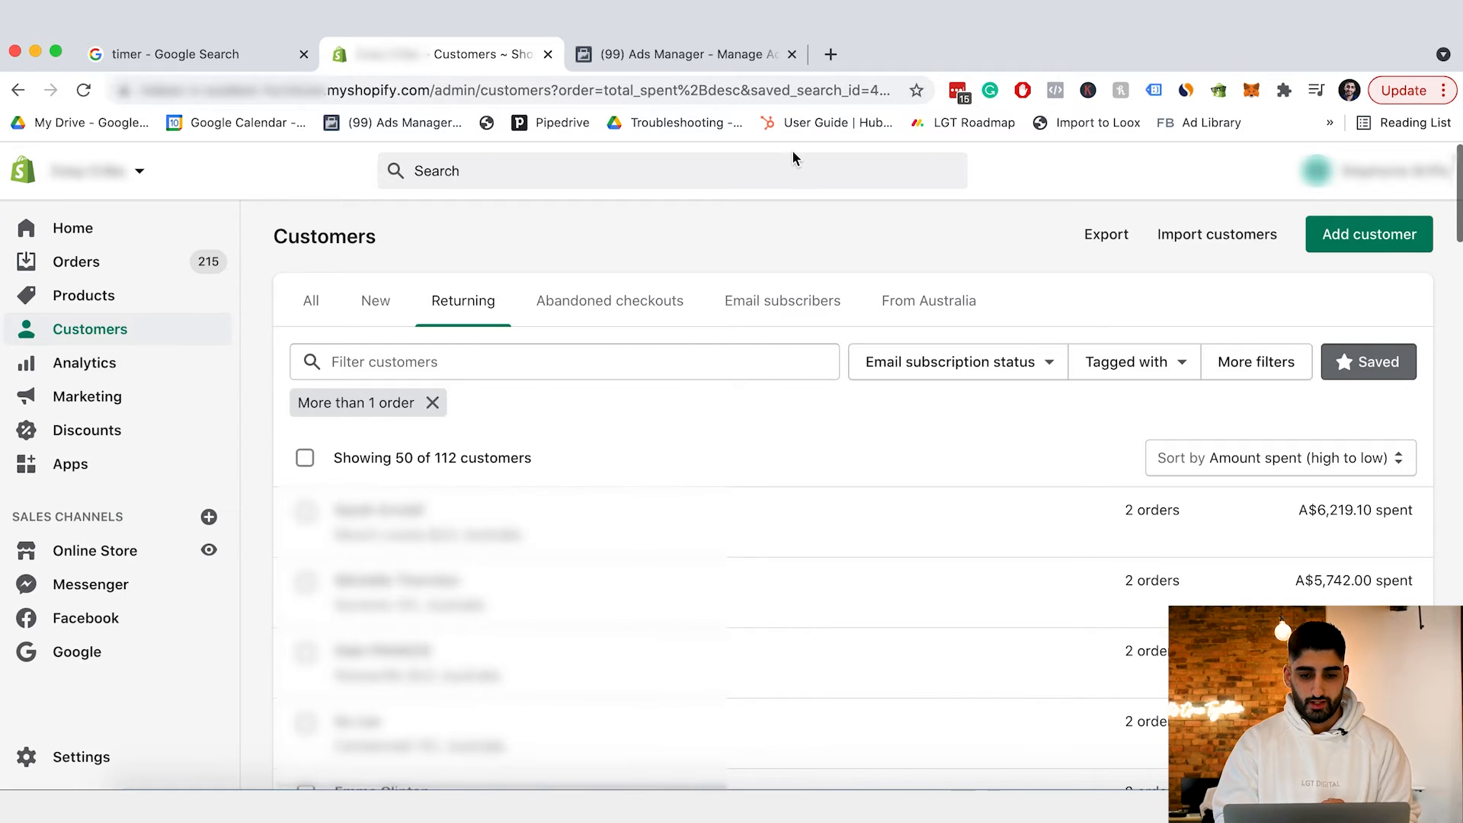
left_click(650, 55)
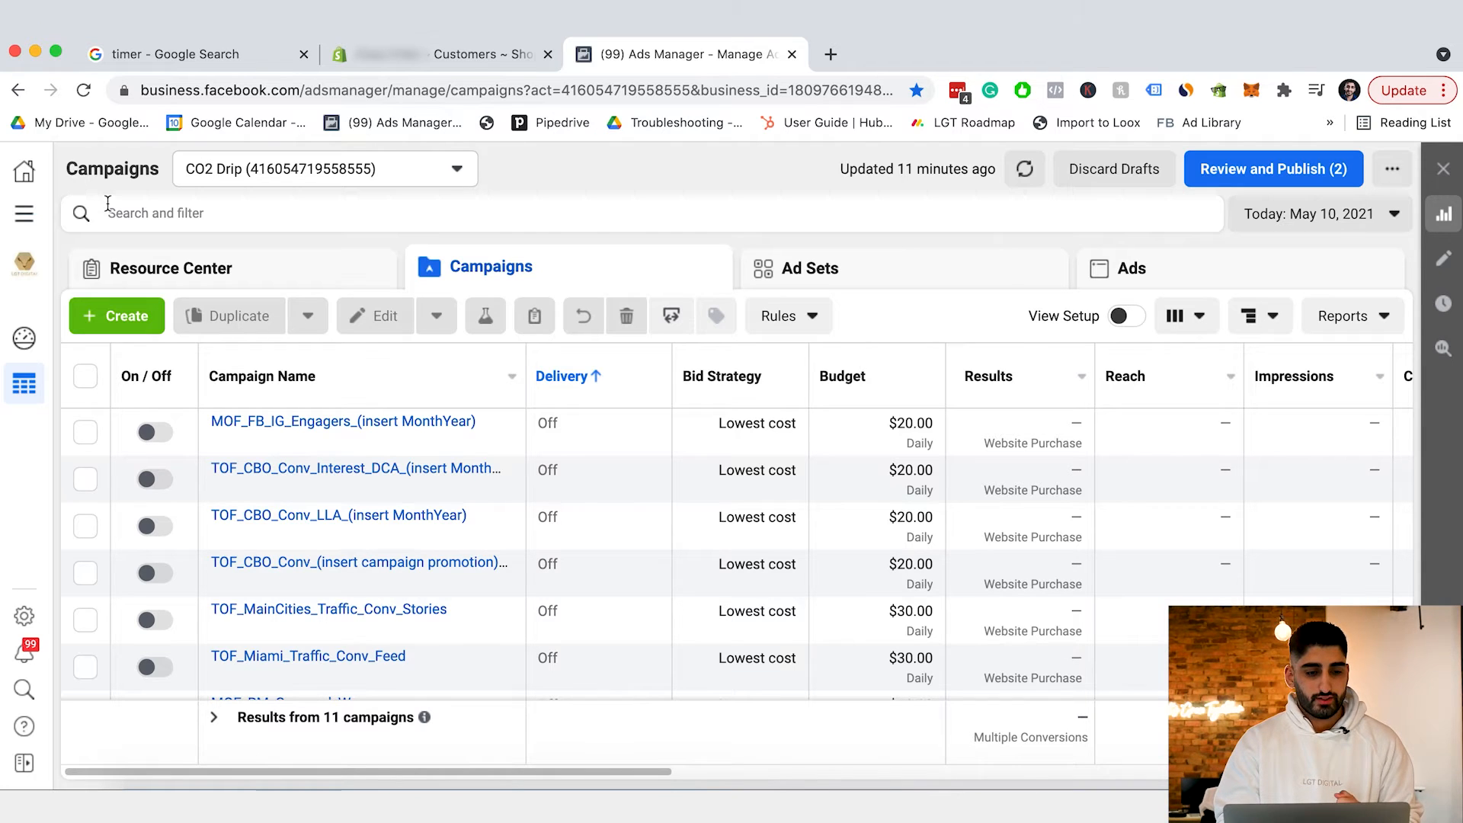
Go from the business tools menu to the Advertise section's Audiences page.
left_click(26, 217)
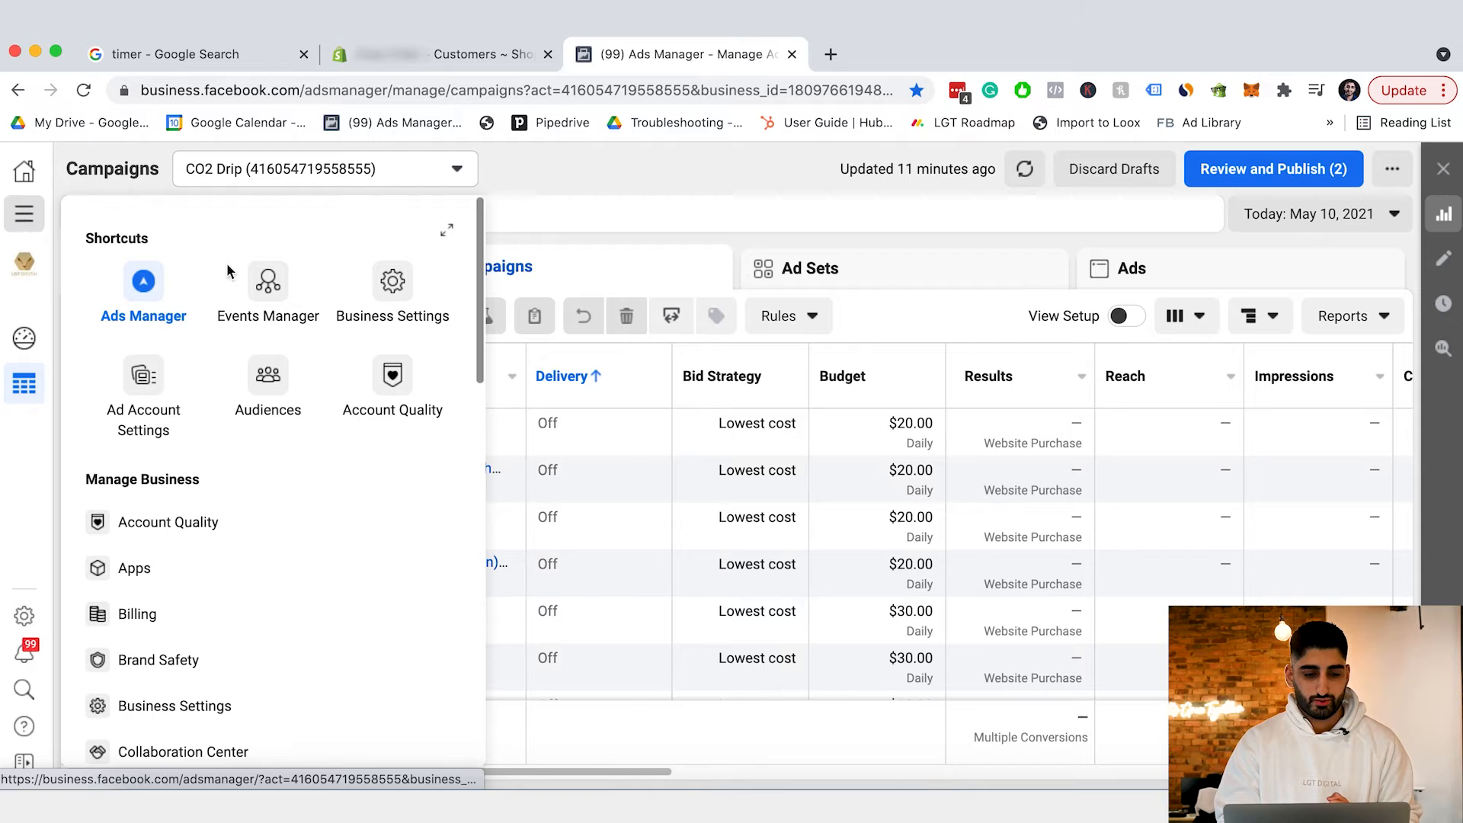
scroll(257, 512, "down", 4)
scroll(259, 510, "down", 5)
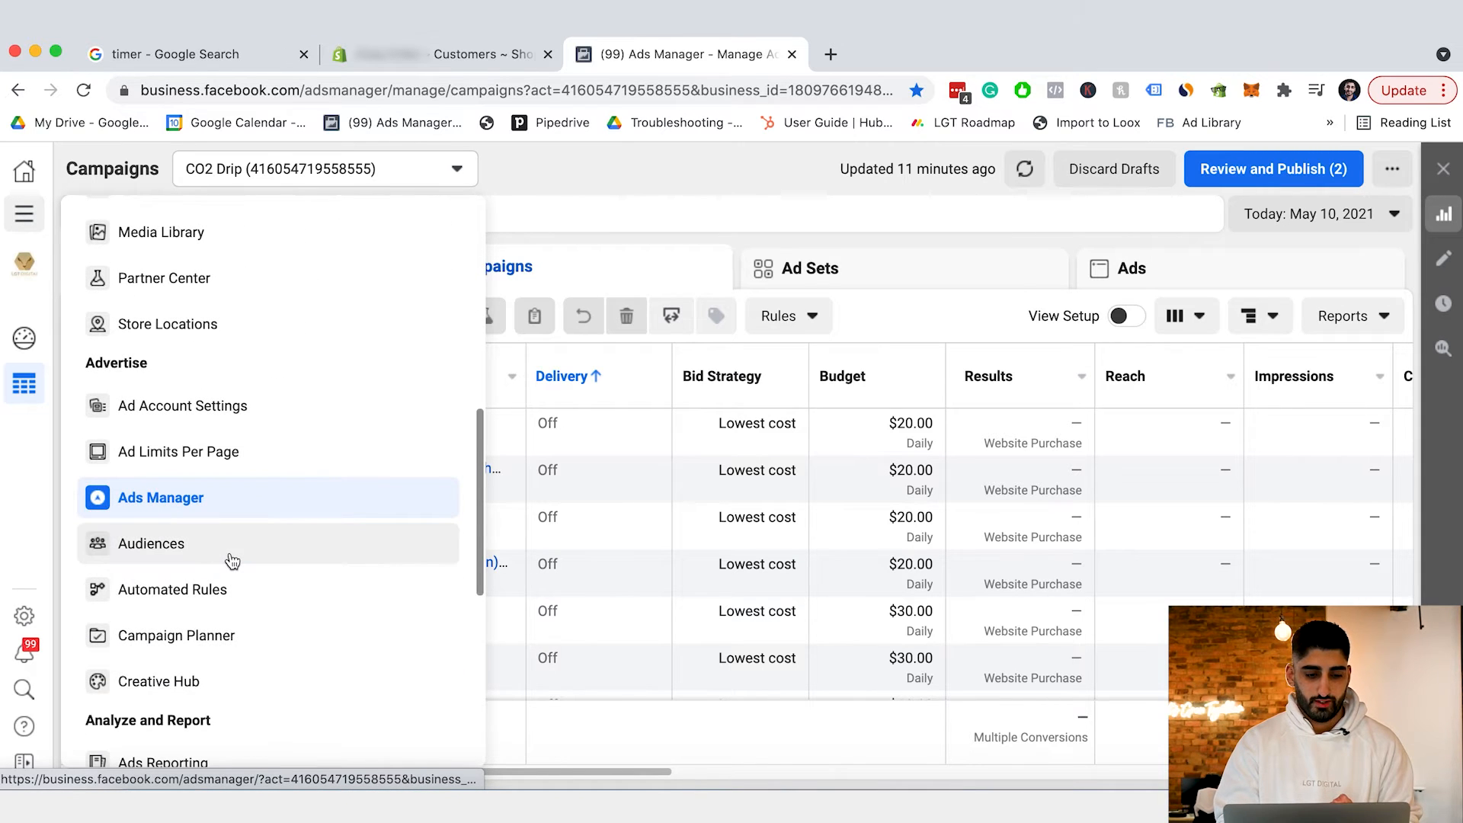
left_click(232, 561)
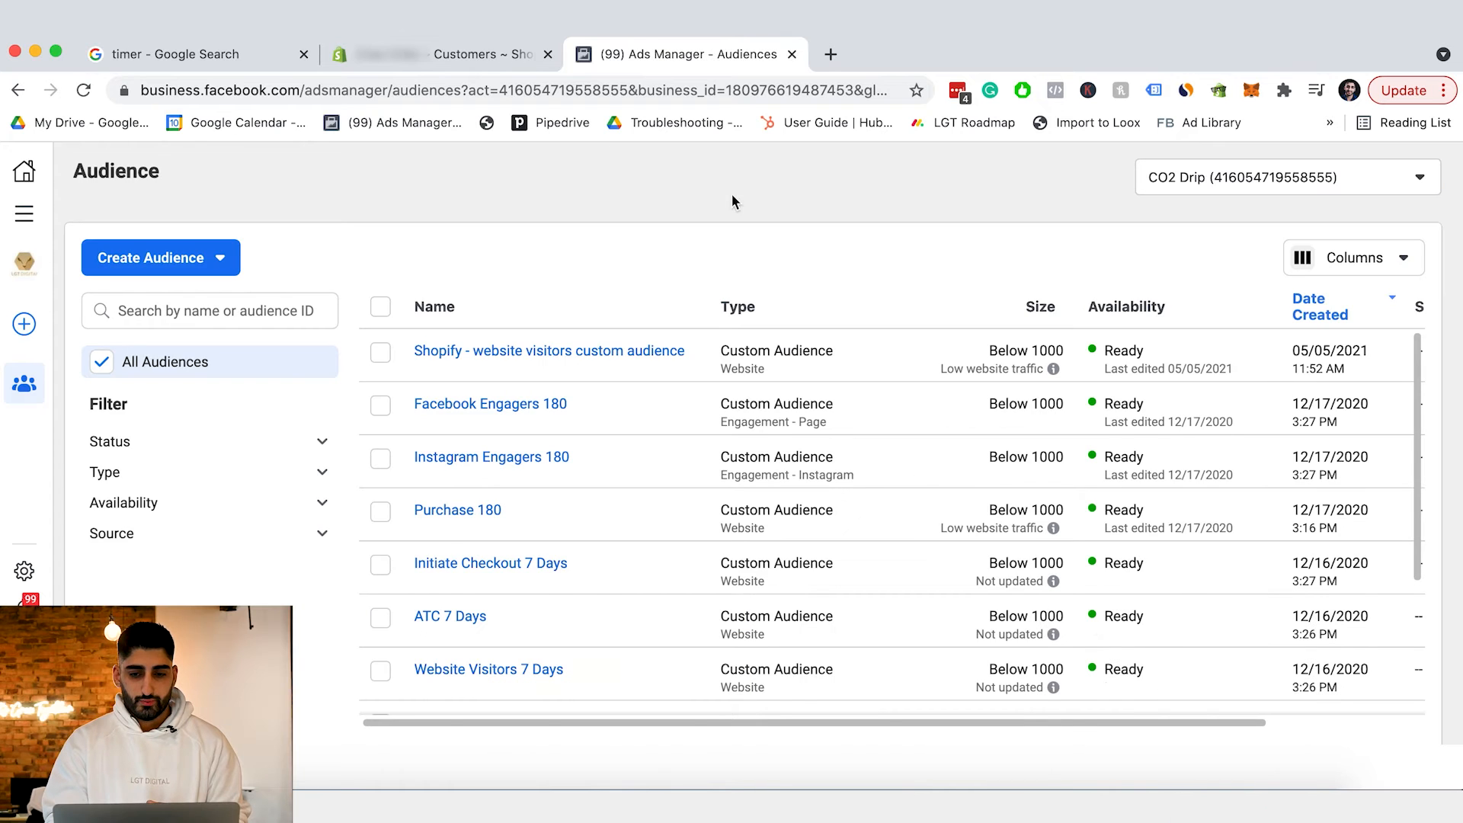
Start a customer-list custom audience that includes customer value, accepting the Business Tools Terms.
left_click(185, 262)
left_click(200, 311)
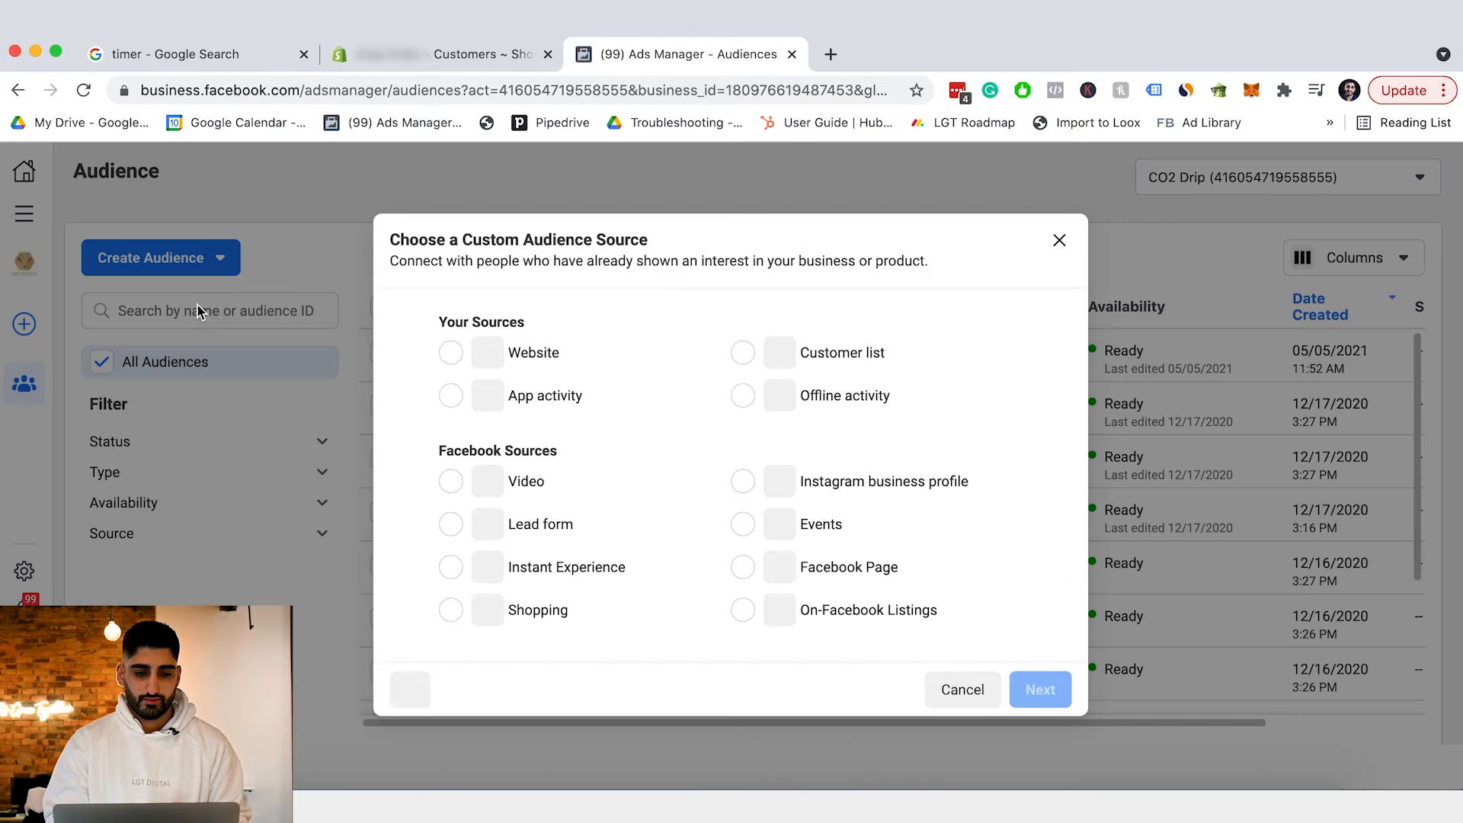
left_click(792, 355)
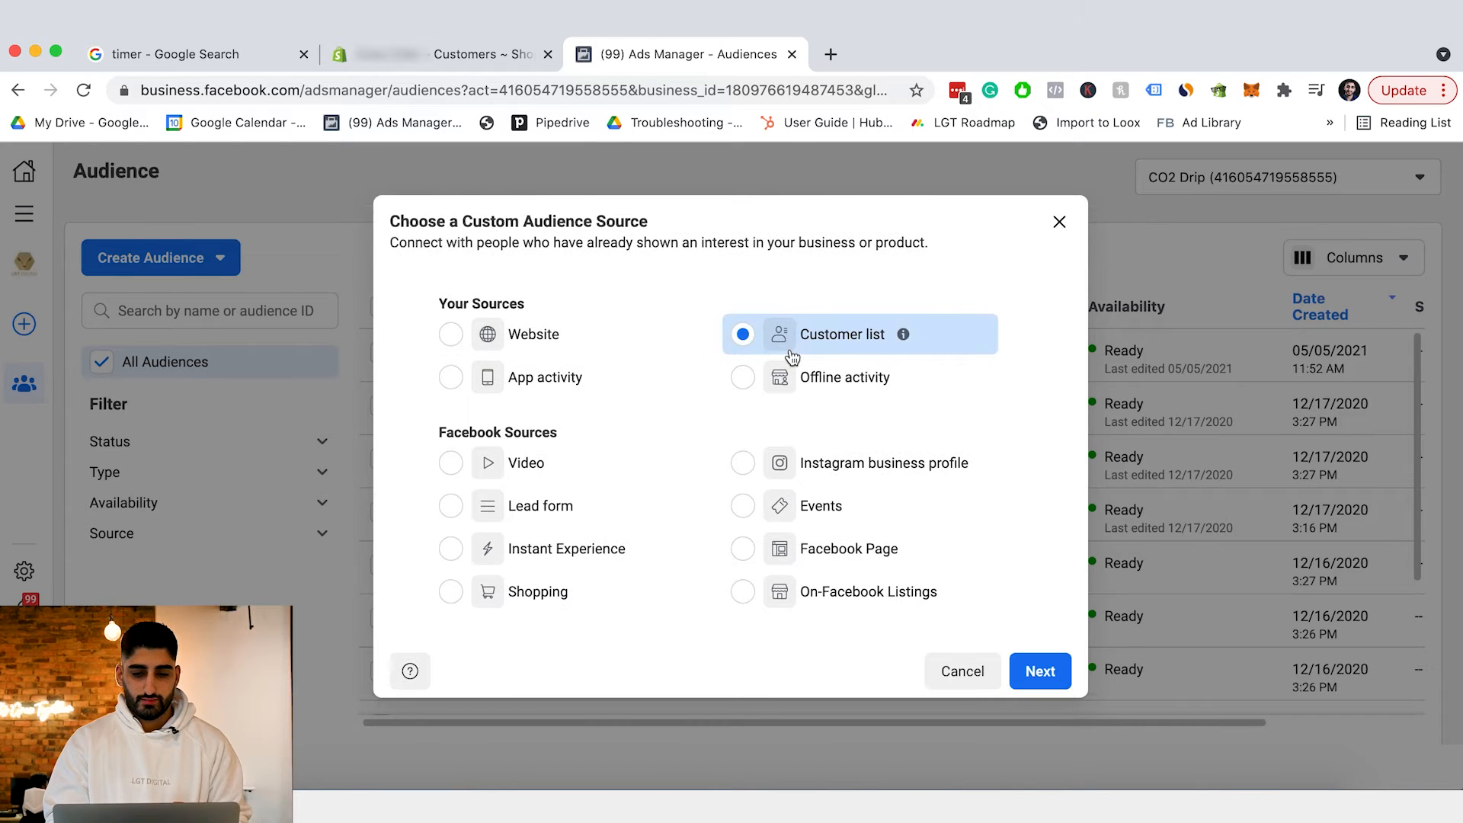
left_click(1039, 670)
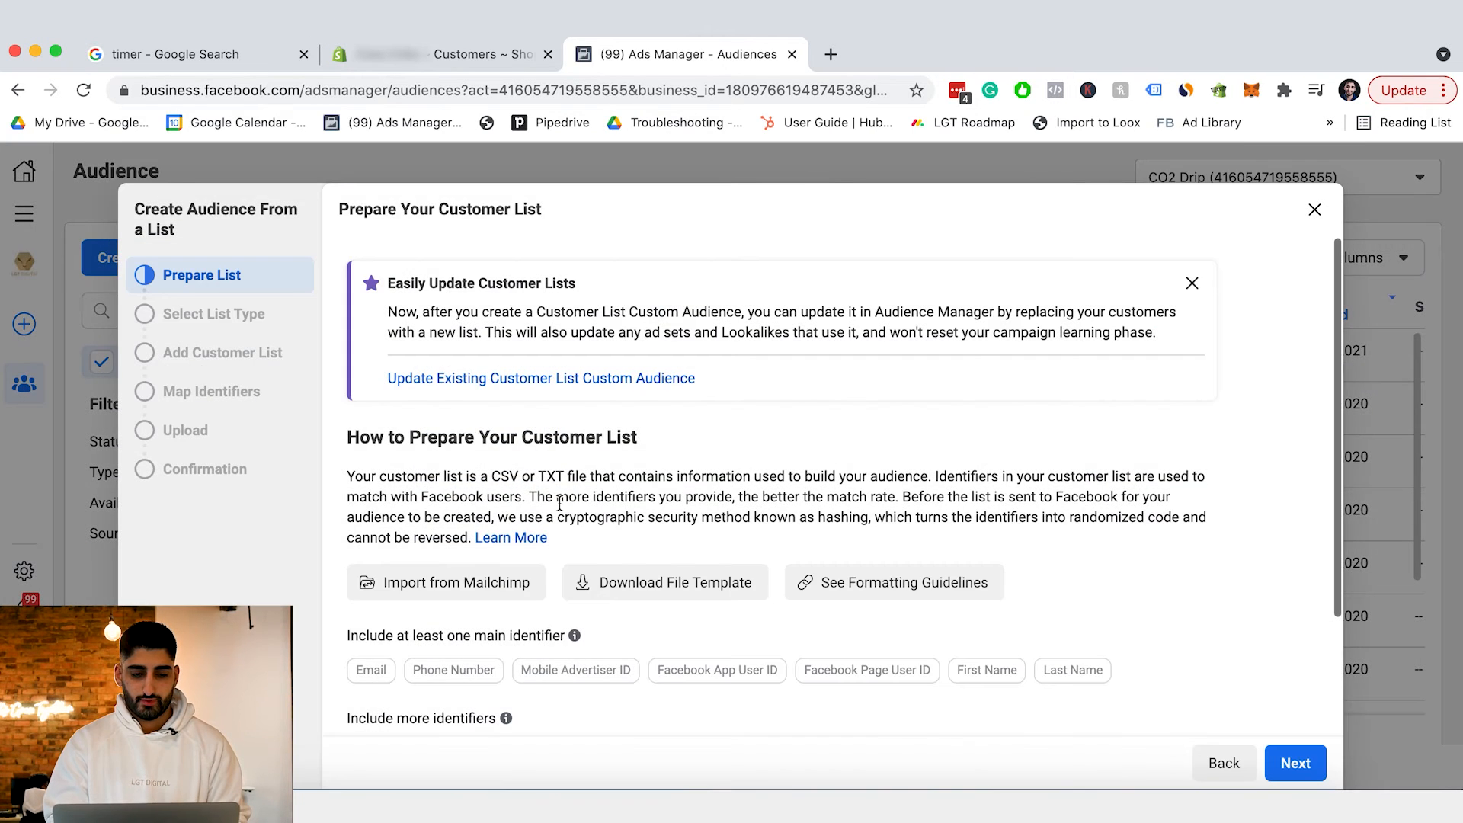
scroll(564, 503, "down", 3)
scroll(792, 503, "up", 3)
scroll(673, 560, "down", 3)
left_click(1295, 762)
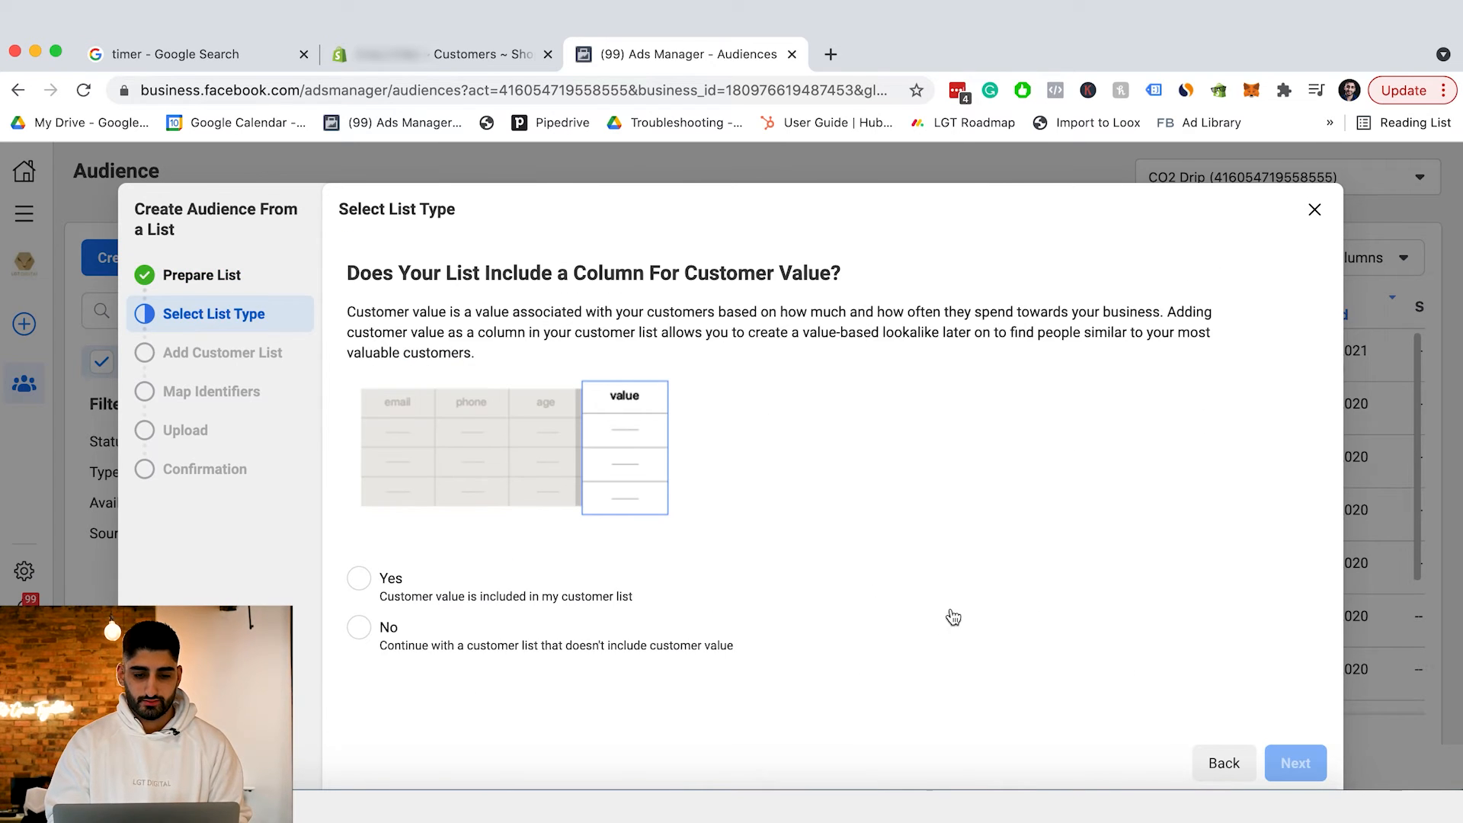
left_click(518, 592)
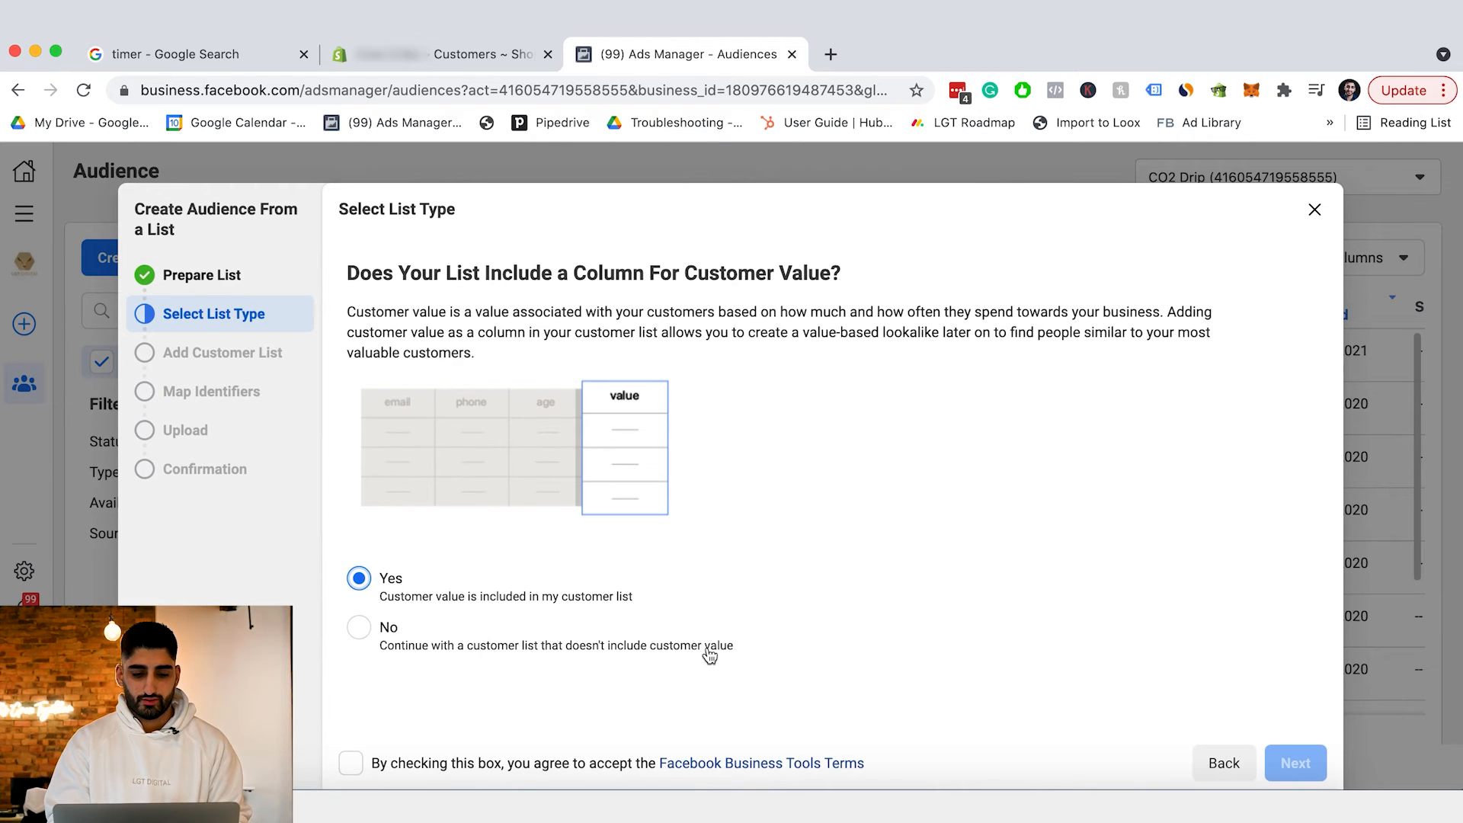
left_click(351, 762)
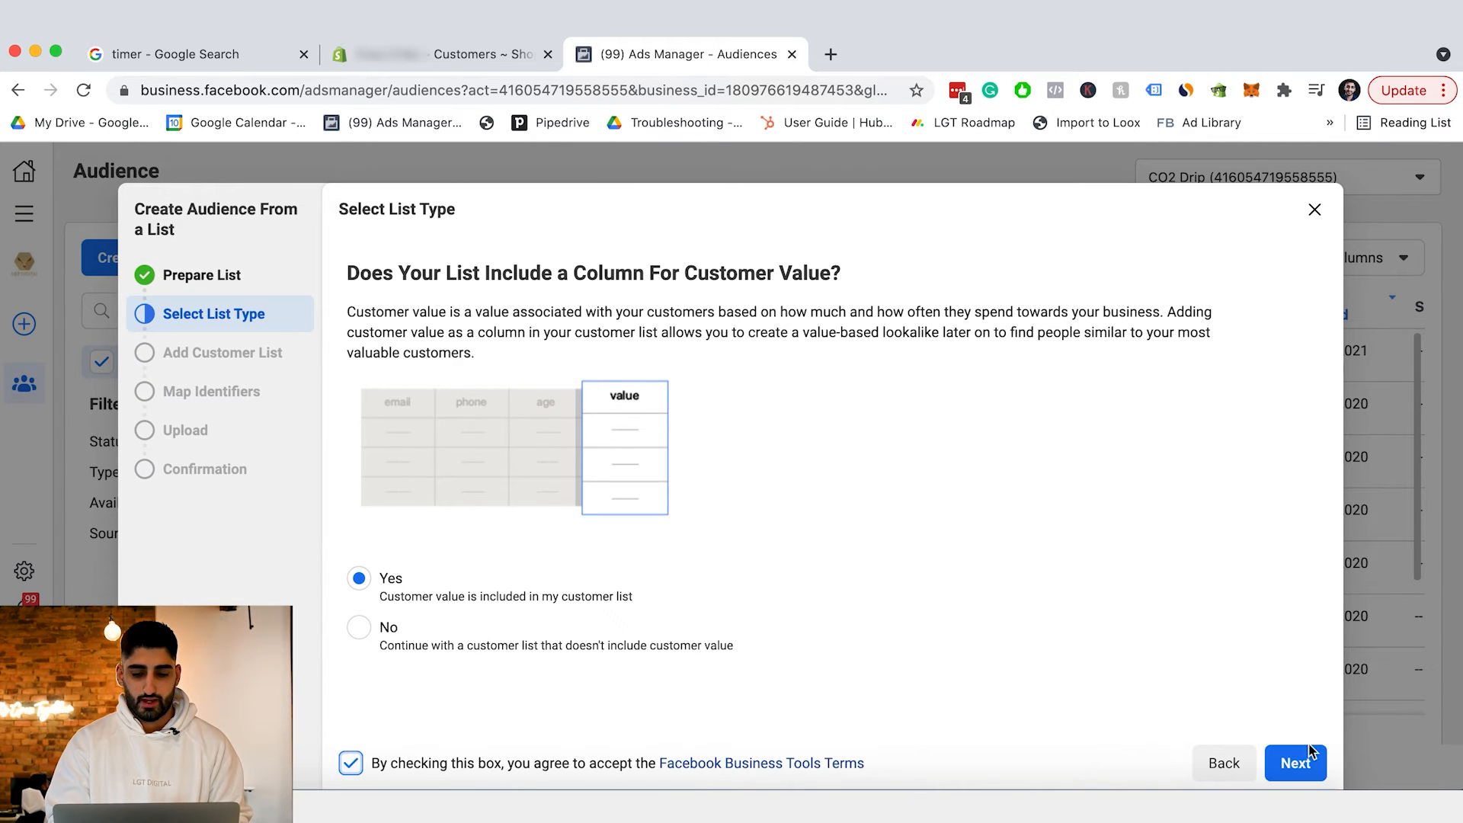
left_click(1296, 763)
Upload customers_export (1).csv, use Total Spent as value column, and name it HighestLTV_Customers_Shopify.
left_click(893, 364)
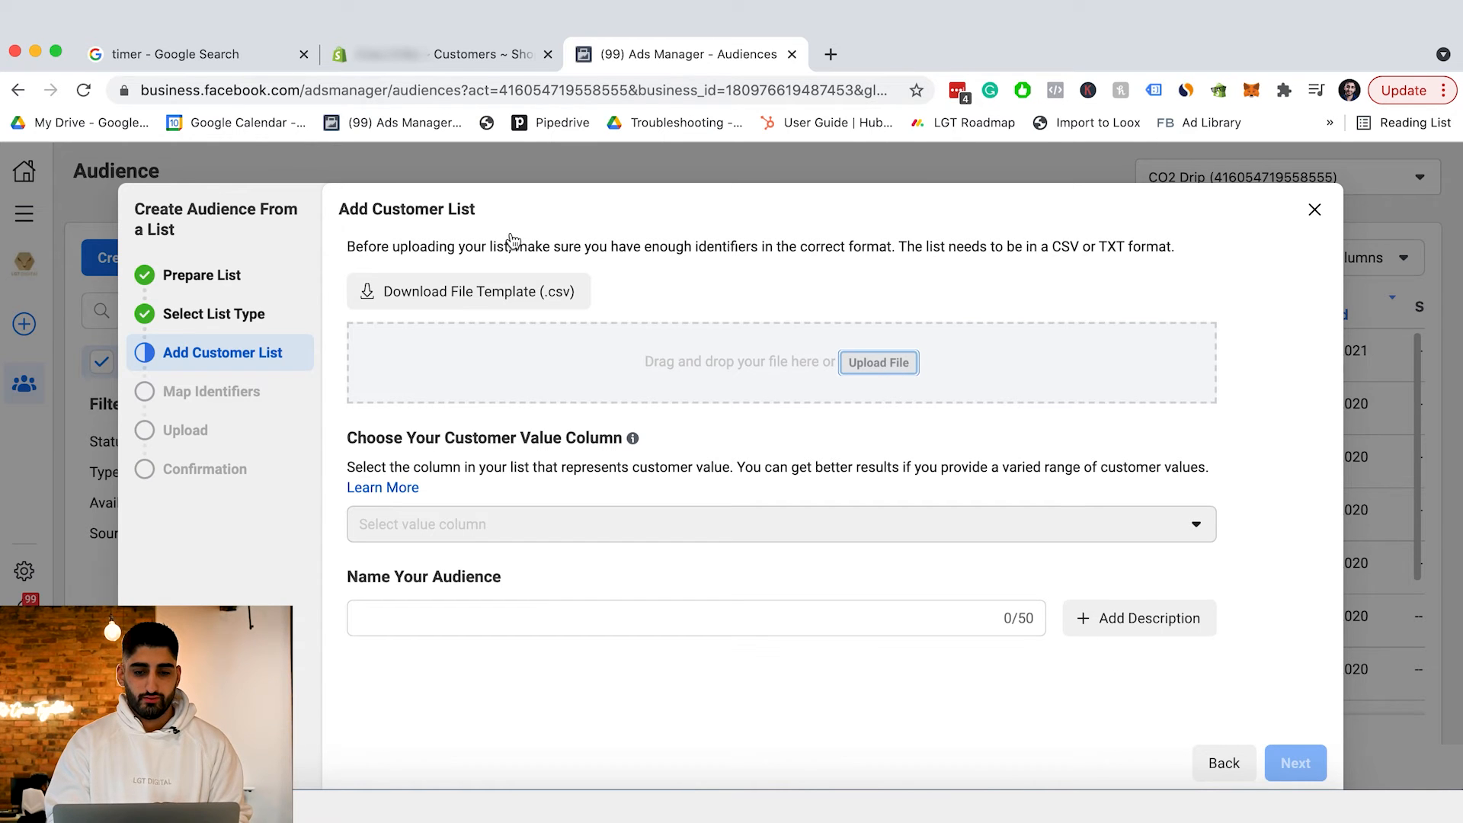
double_click(587, 220)
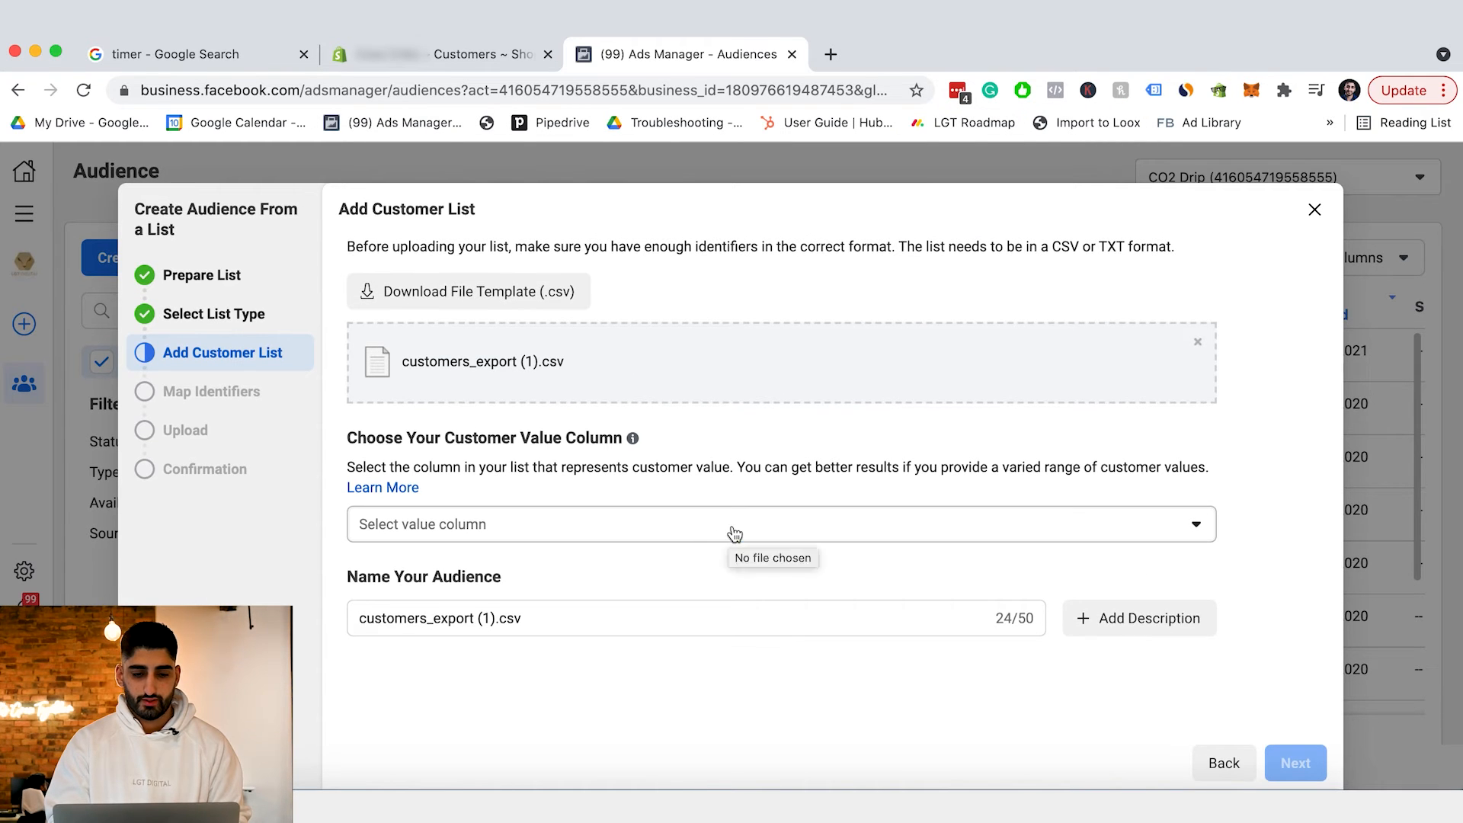
left_click(733, 532)
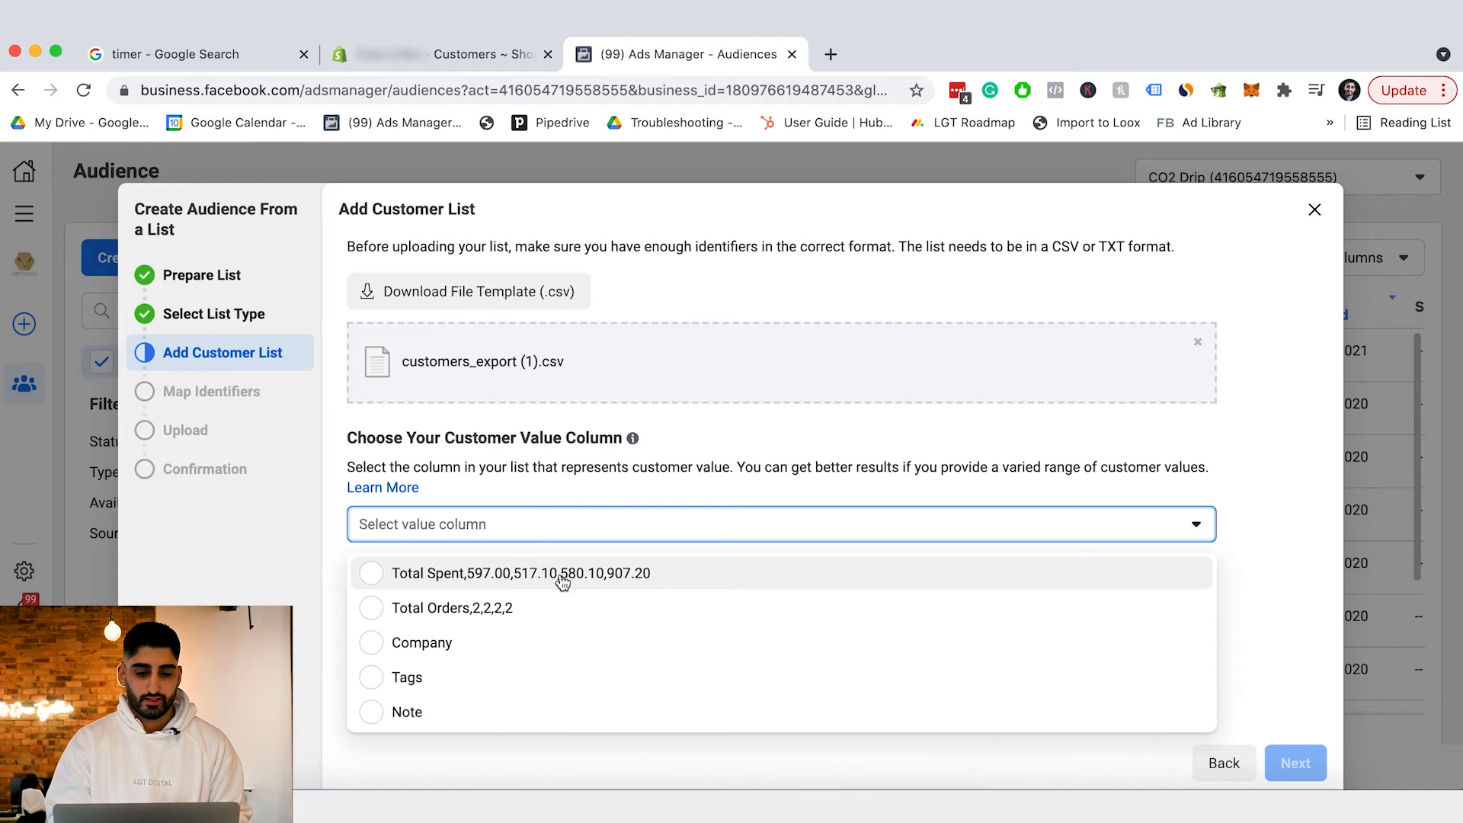
left_click(533, 575)
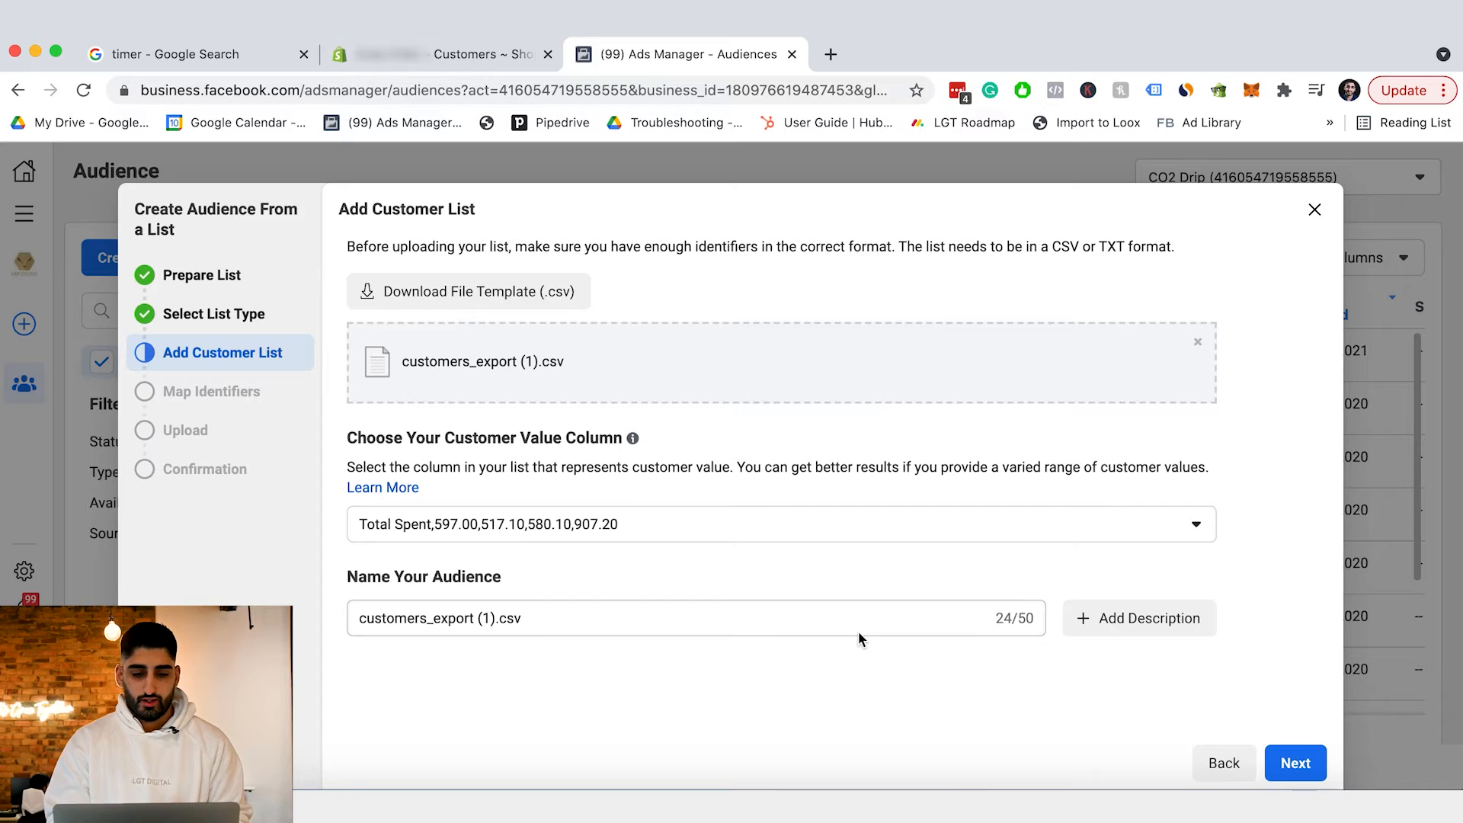
triple_click(593, 610)
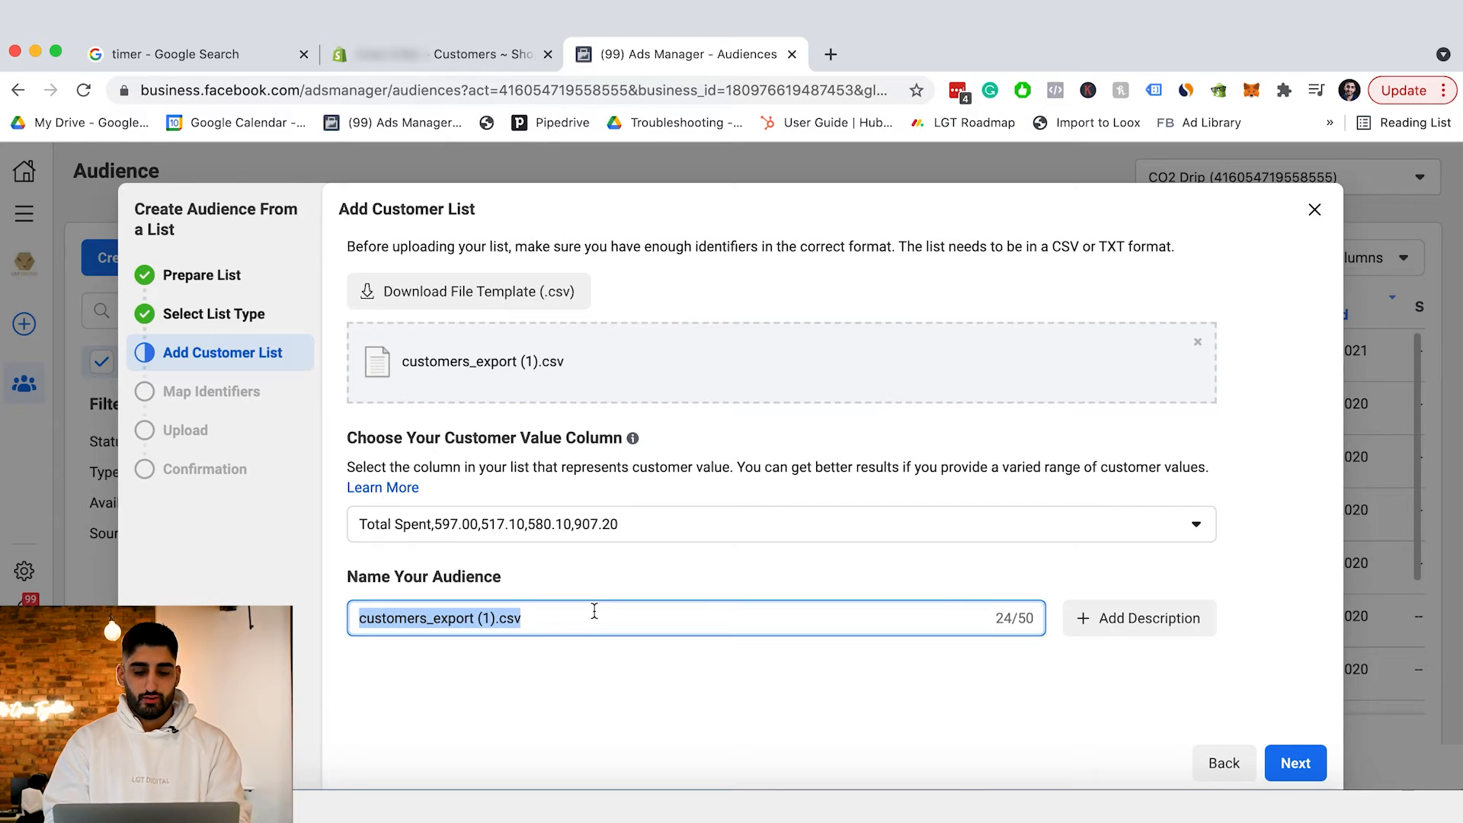
type("High")
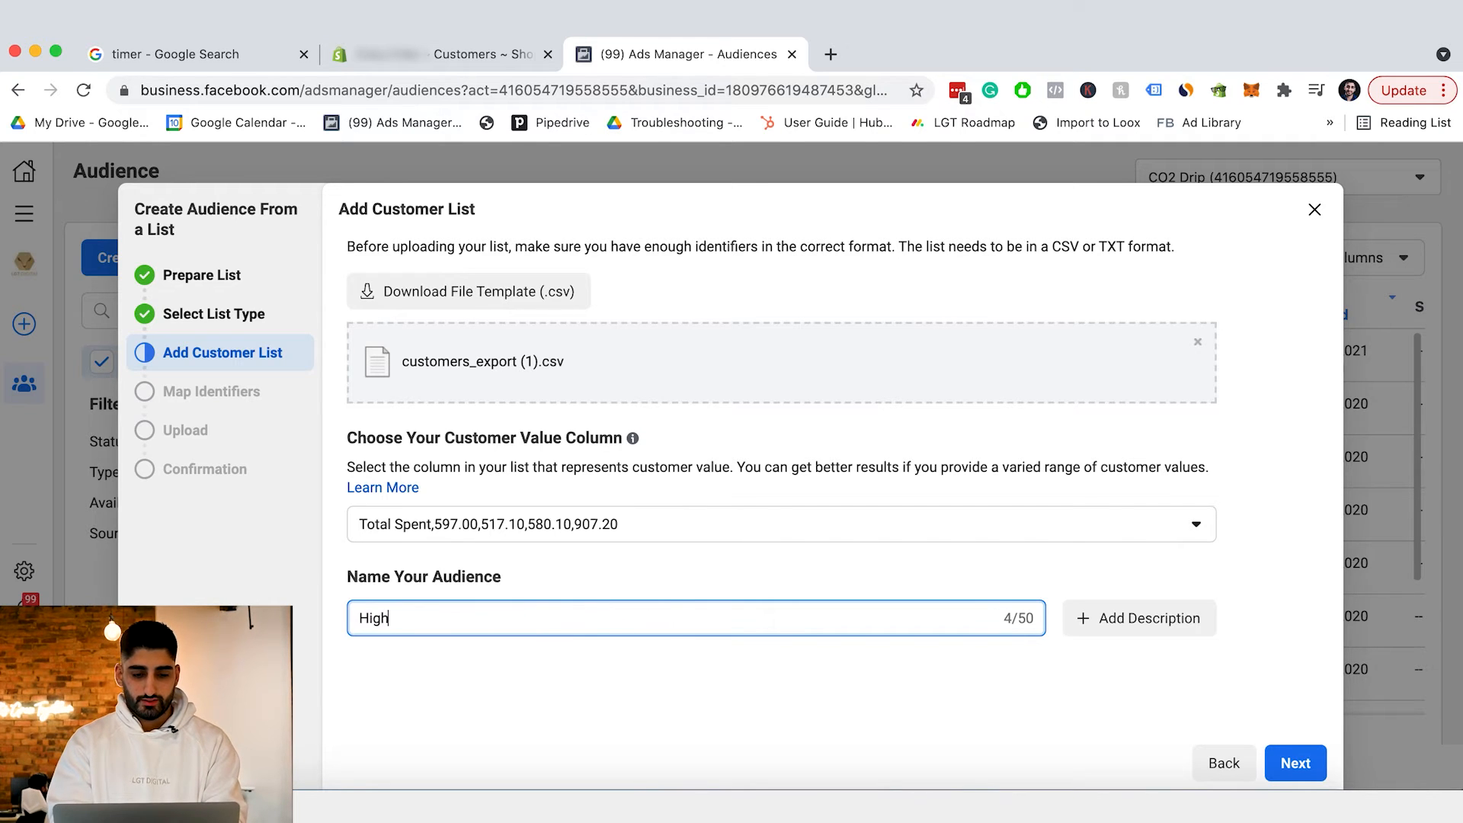
type("estLTV_Customers_Shopify")
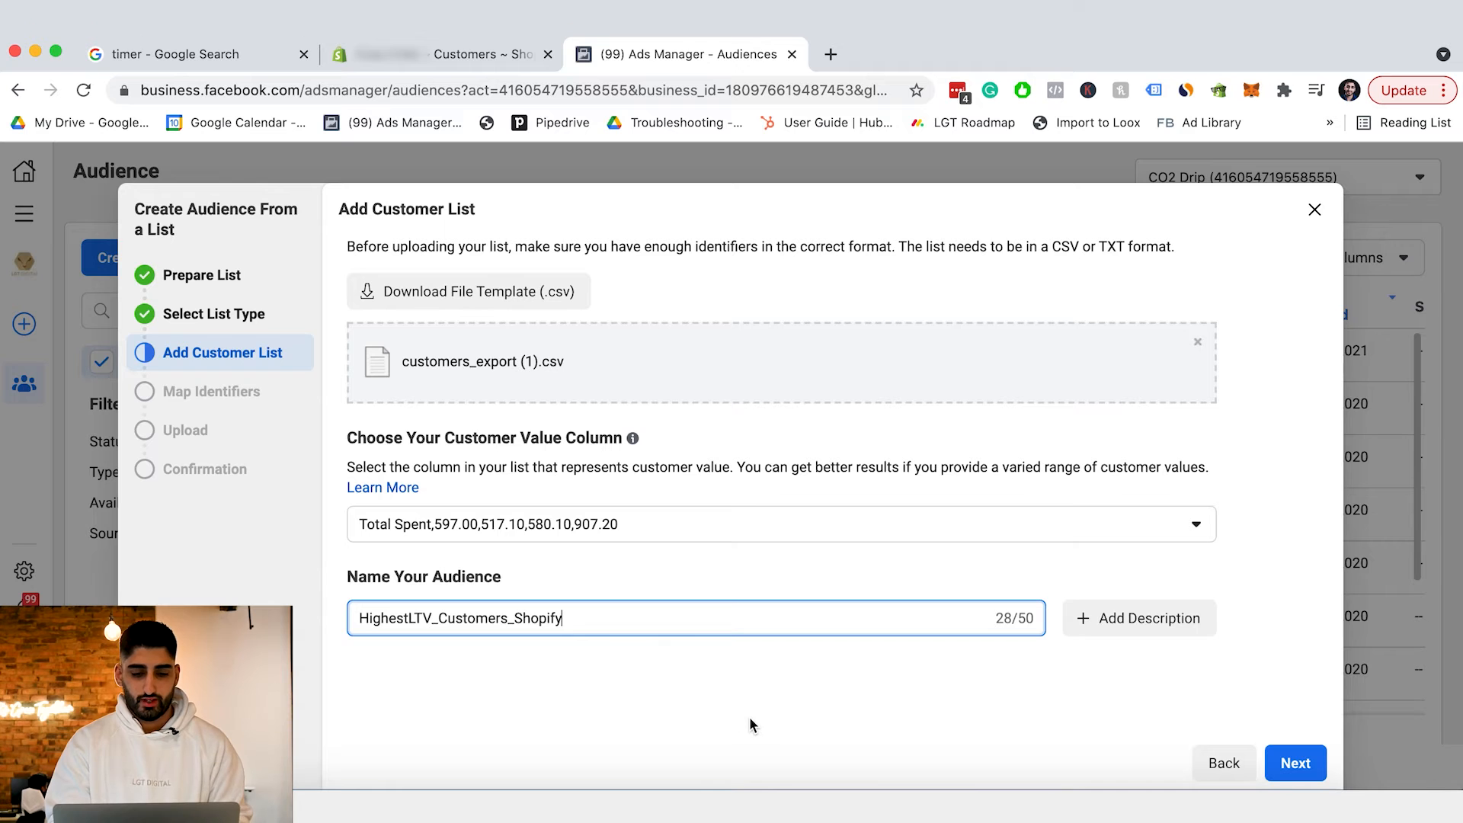
Review the identifier mapping: the Mapped (5) columns and the Action needed (14) columns.
left_click(1303, 754)
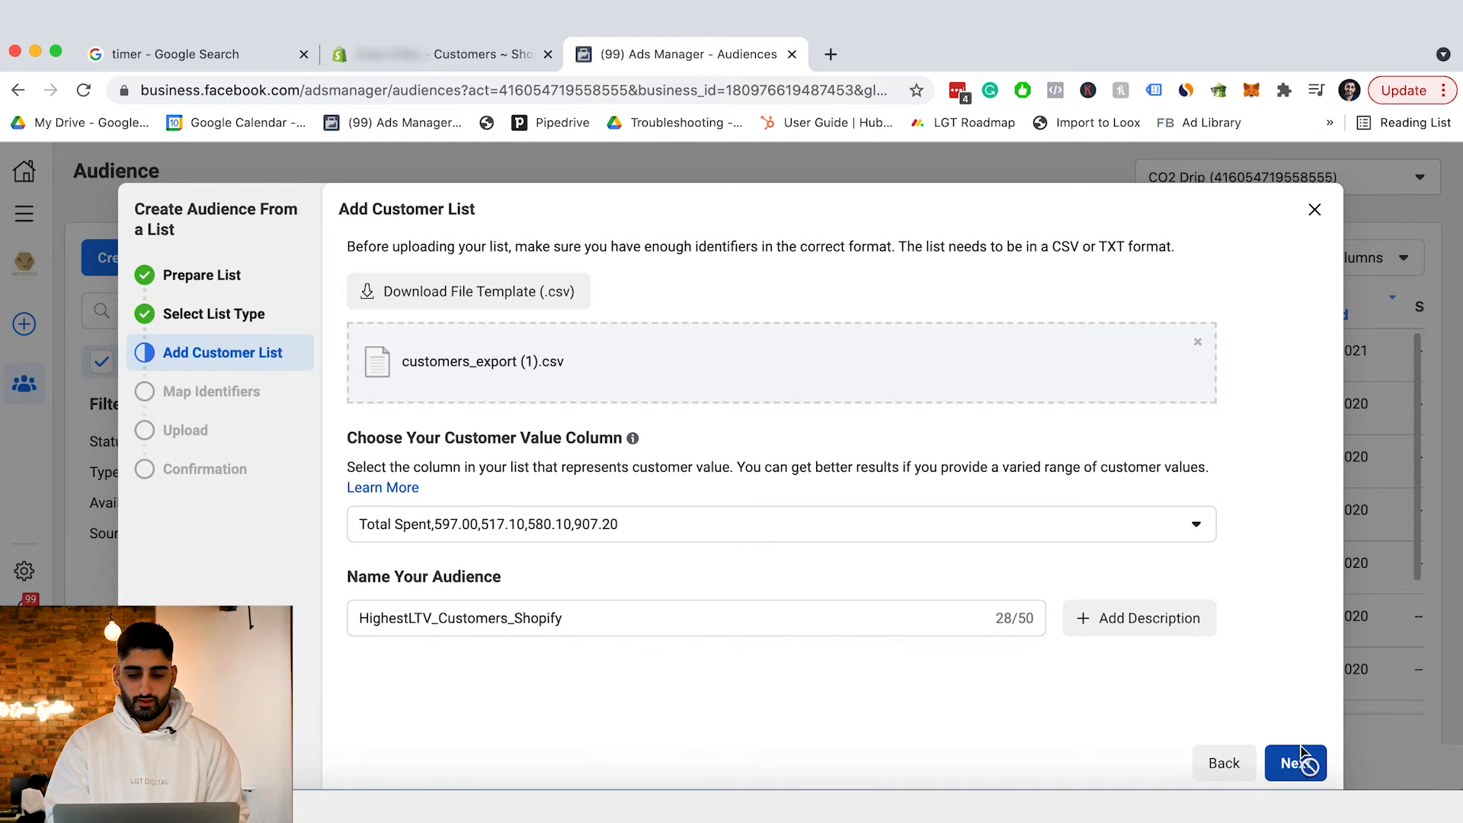
scroll(617, 563, "down", 3)
scroll(618, 563, "up", 5)
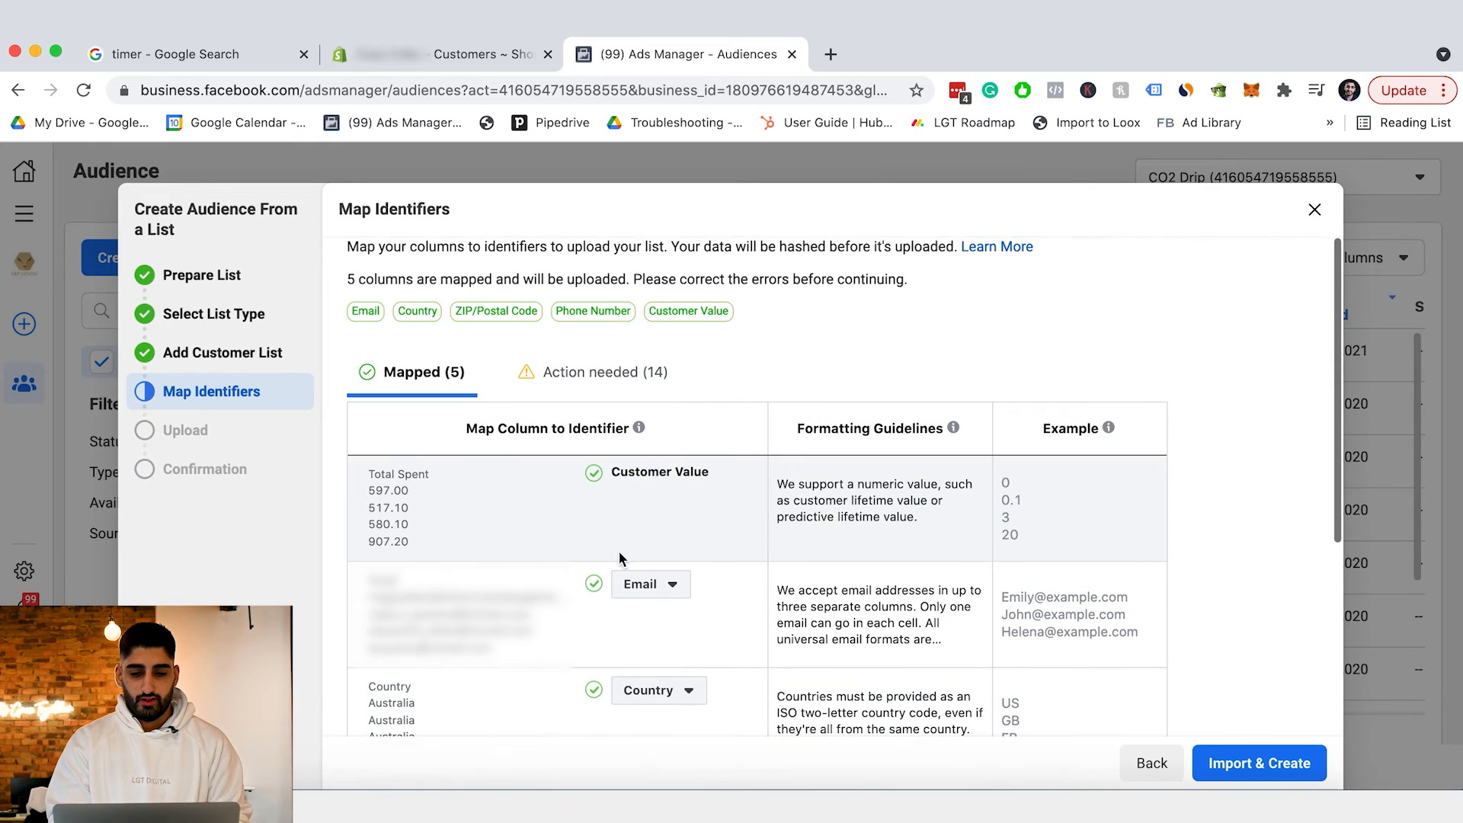
scroll(680, 470, "down", 4)
scroll(689, 564, "up", 5)
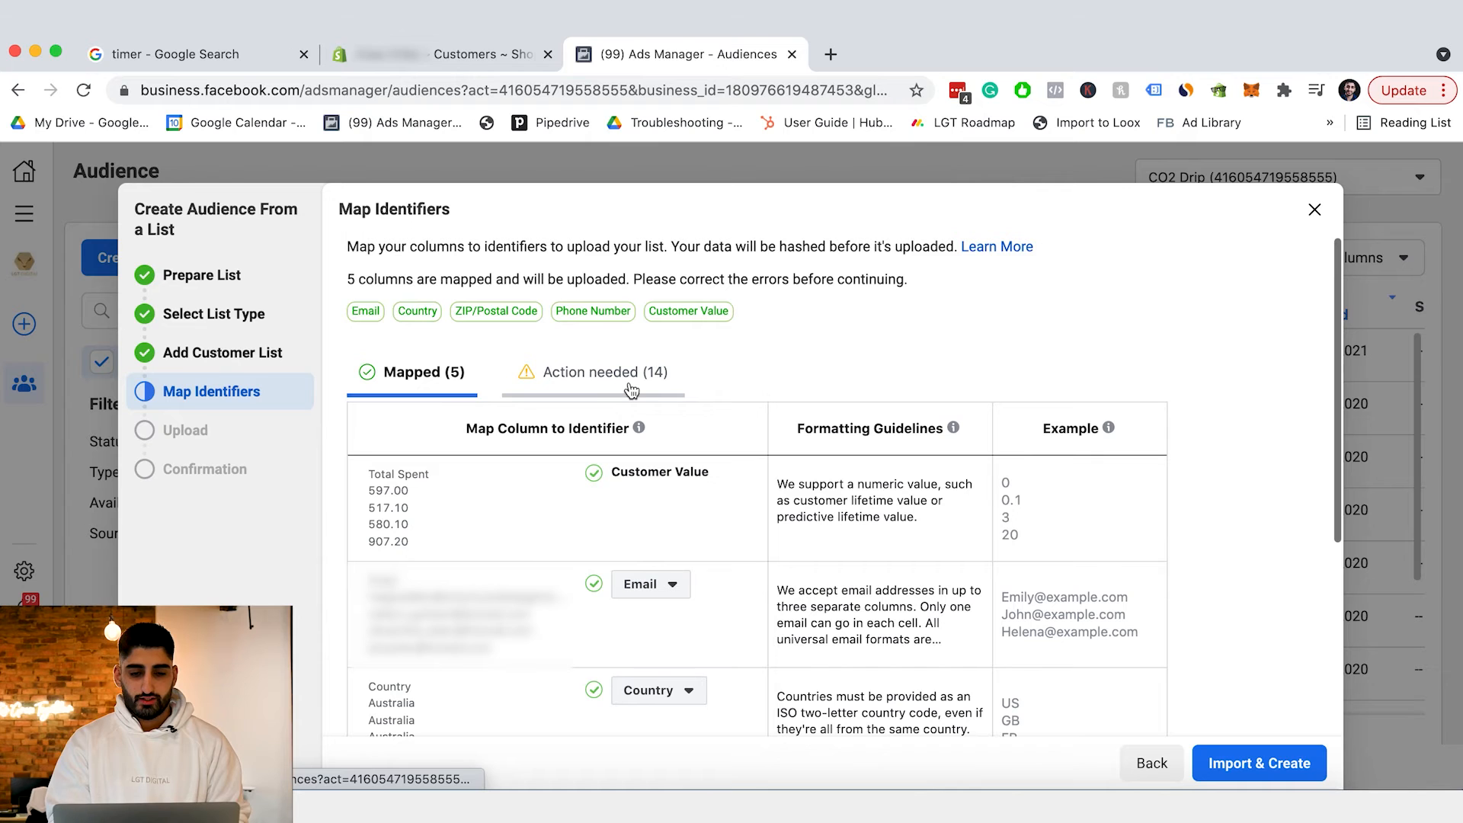
left_click(599, 389)
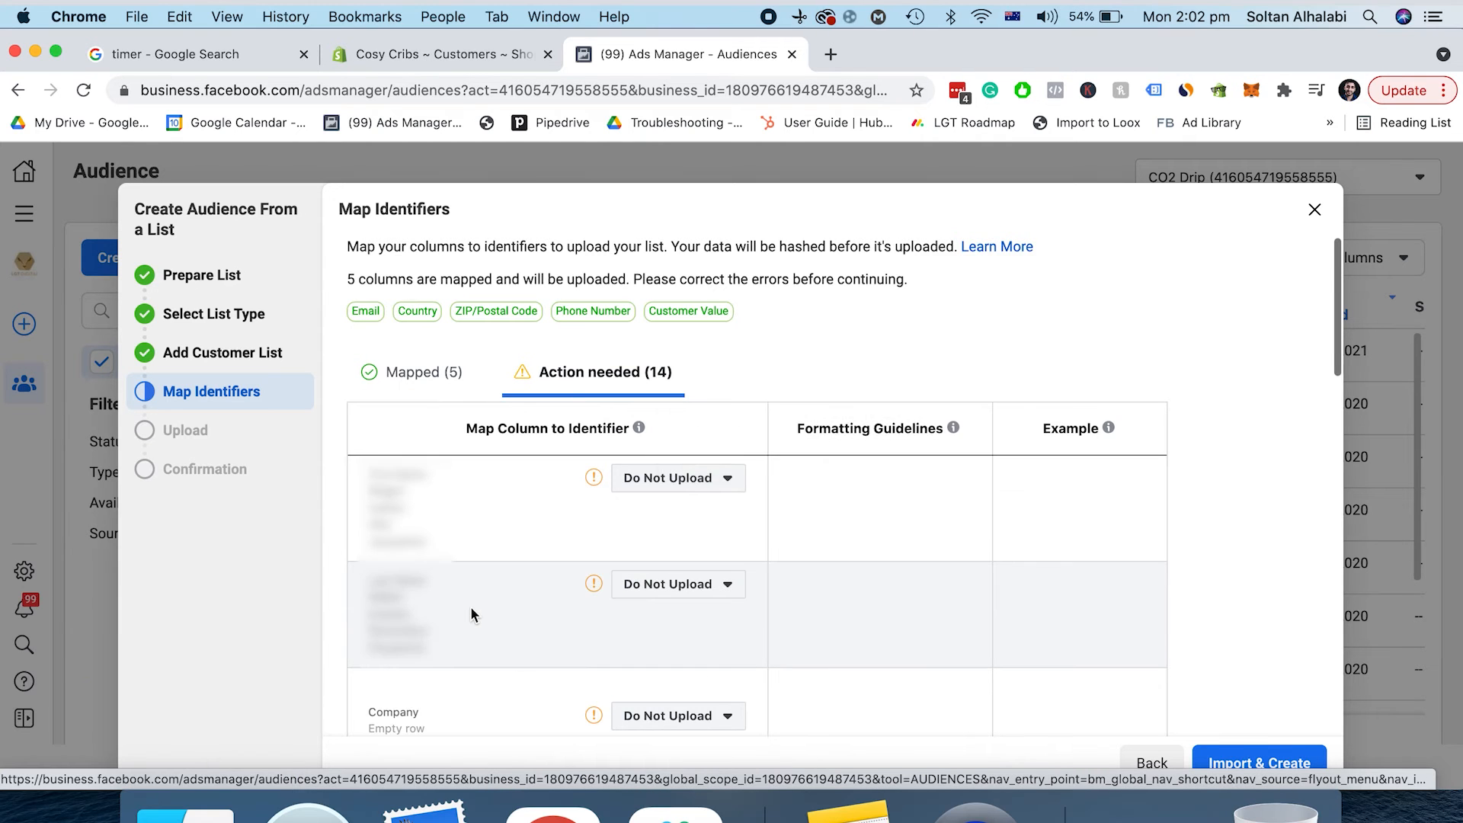
scroll(469, 605, "down", 5)
scroll(471, 613, "down", 10)
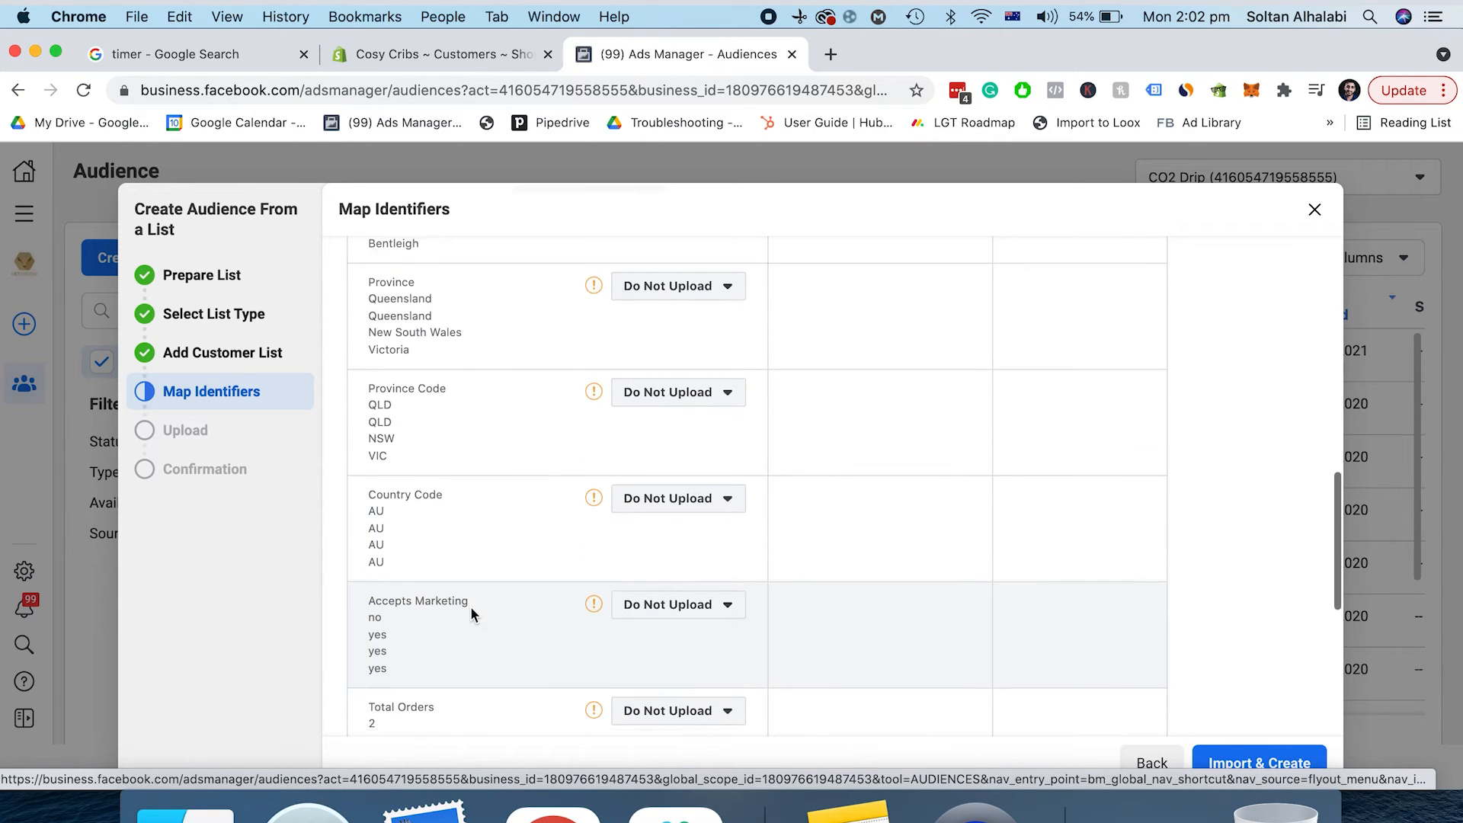
scroll(471, 613, "up", 15)
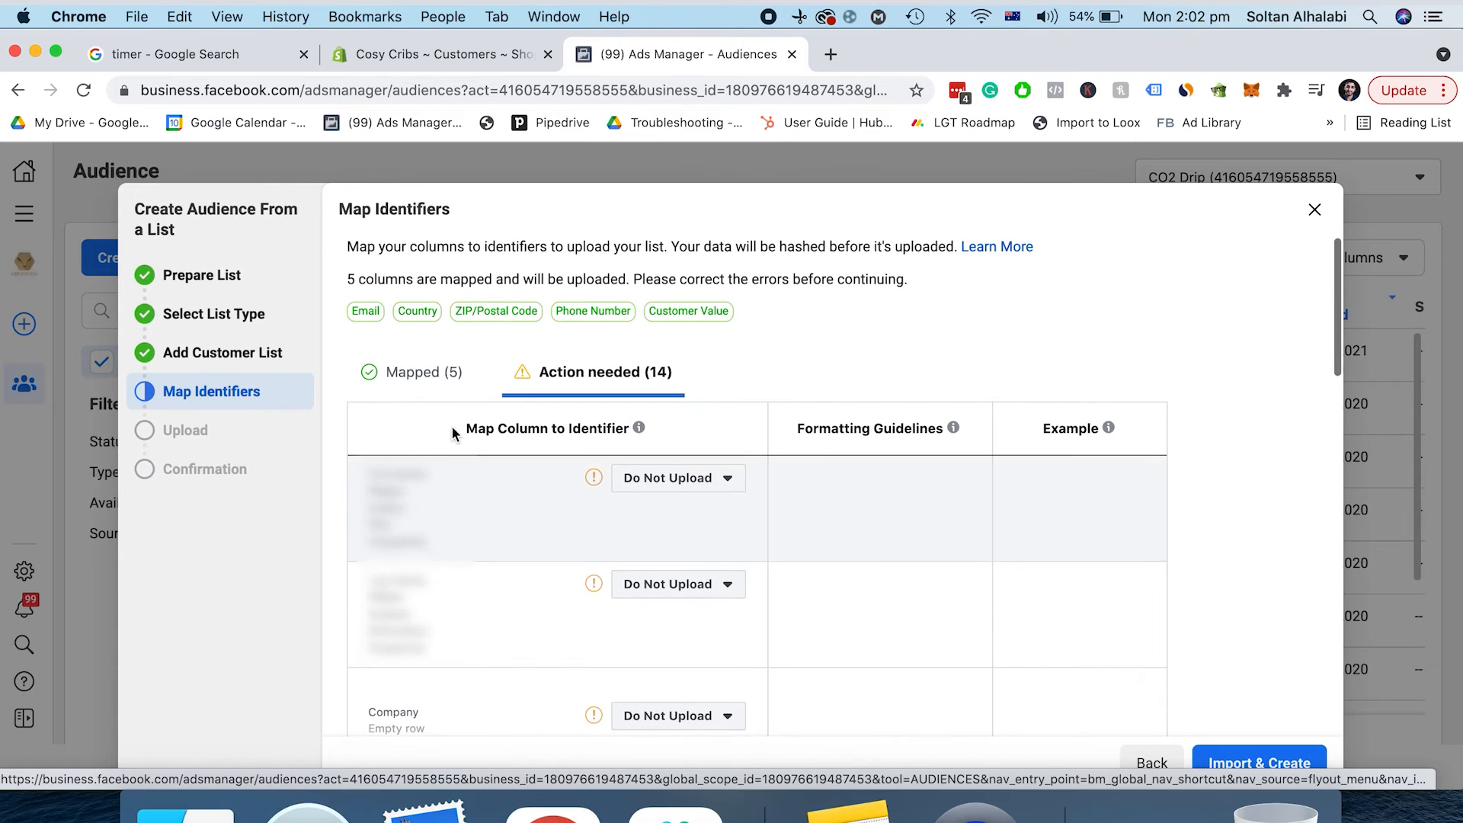
left_click(440, 378)
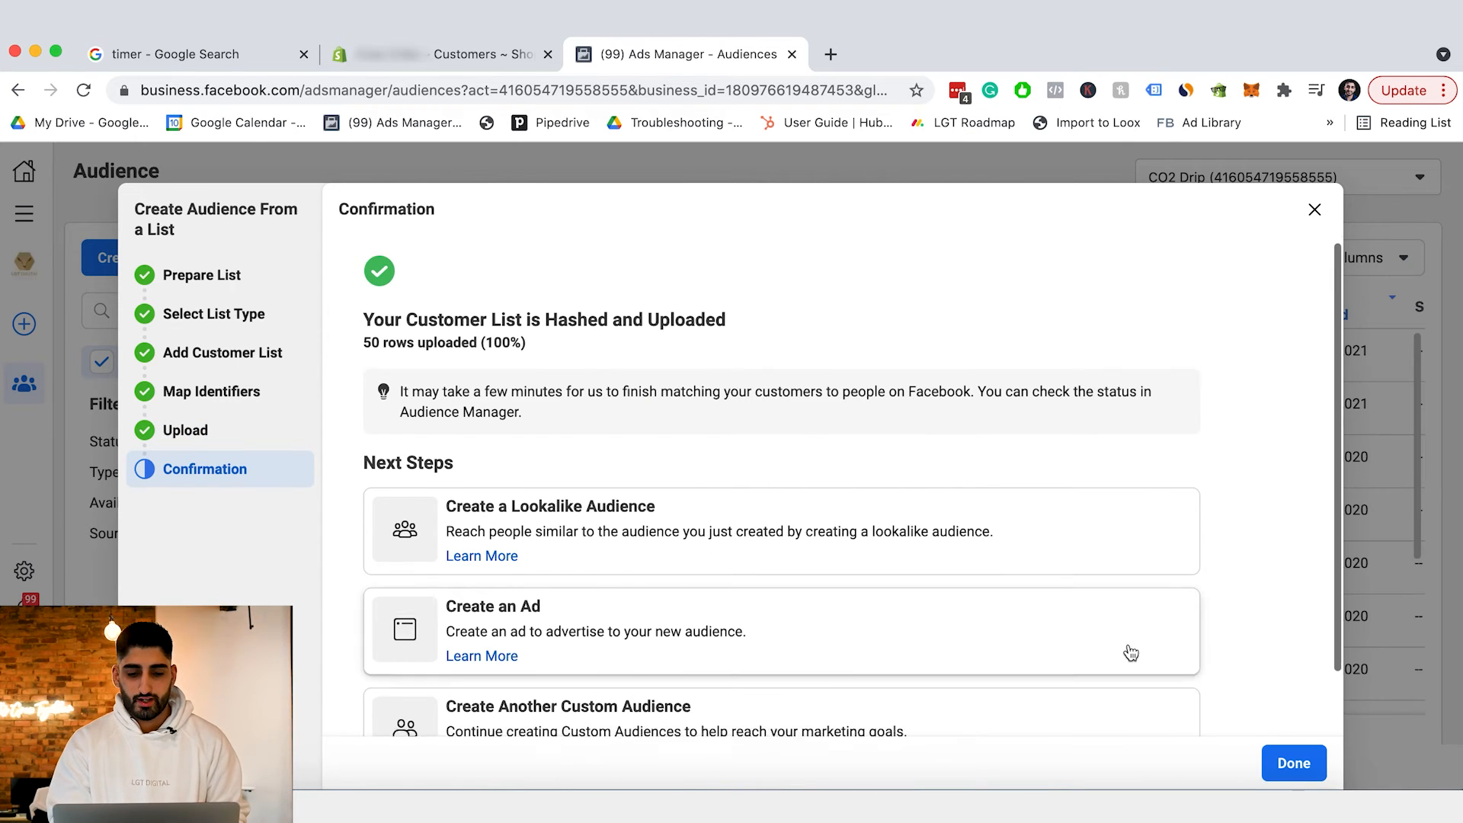
Import the 50-row list and begin a lookalike audience sourced from HighestLTV_Customers_Shopify.
scroll(1189, 647, "down", 2)
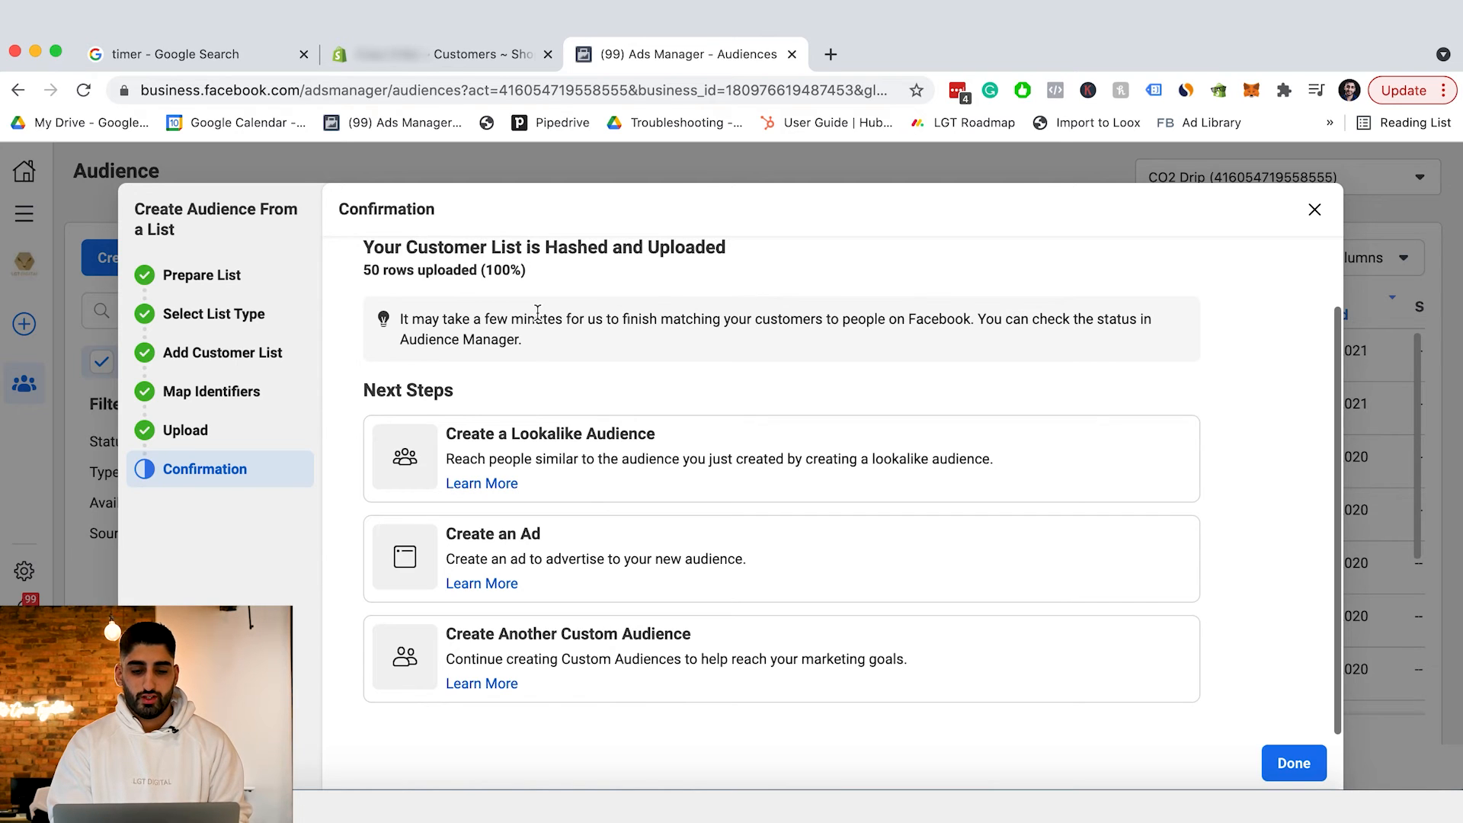
left_click(542, 480)
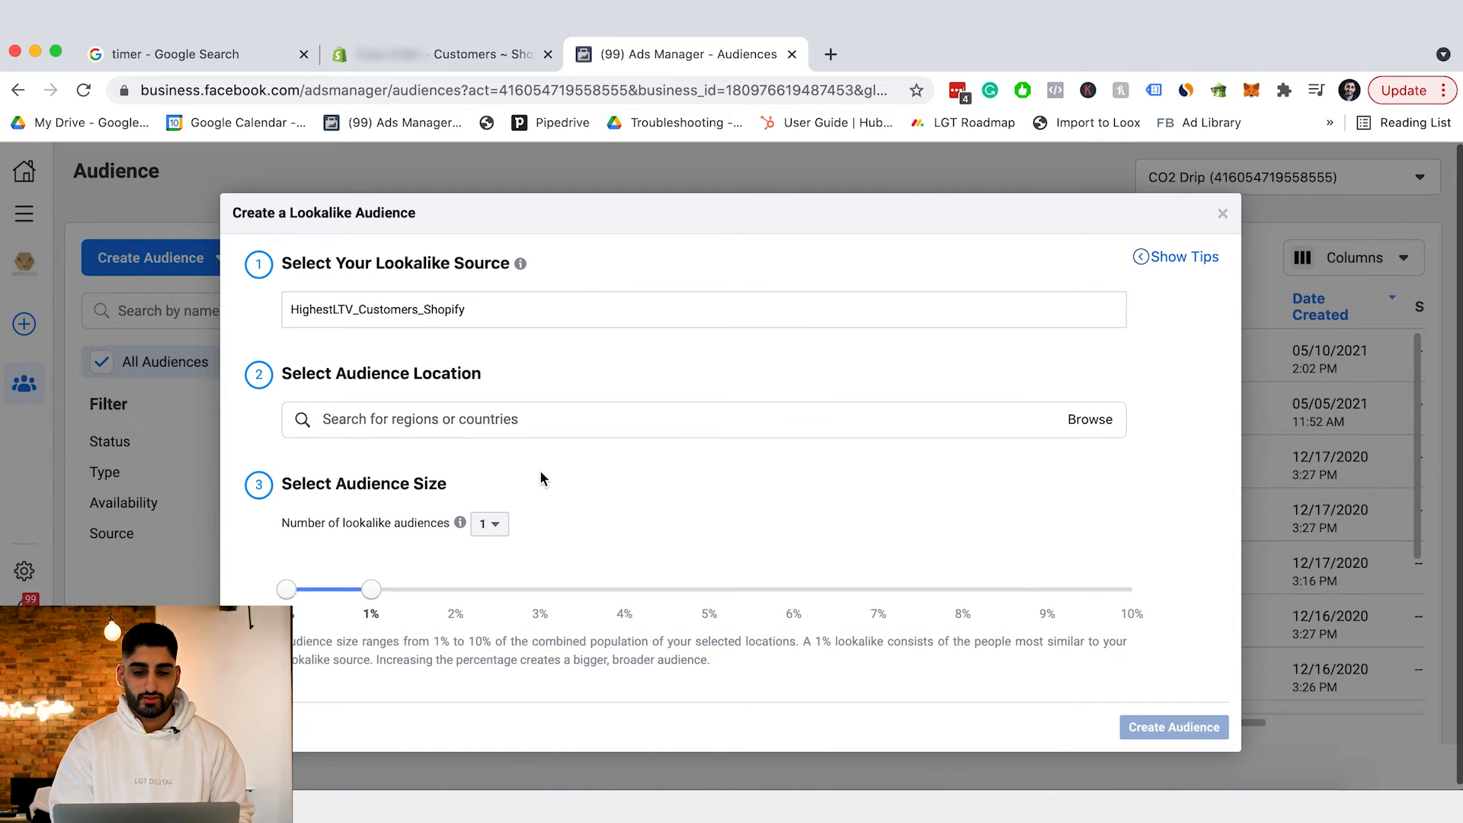
Keep HighestLTV_Customers_Shopify as the lookalike source and leave the size slider at 1%.
left_click(292, 308)
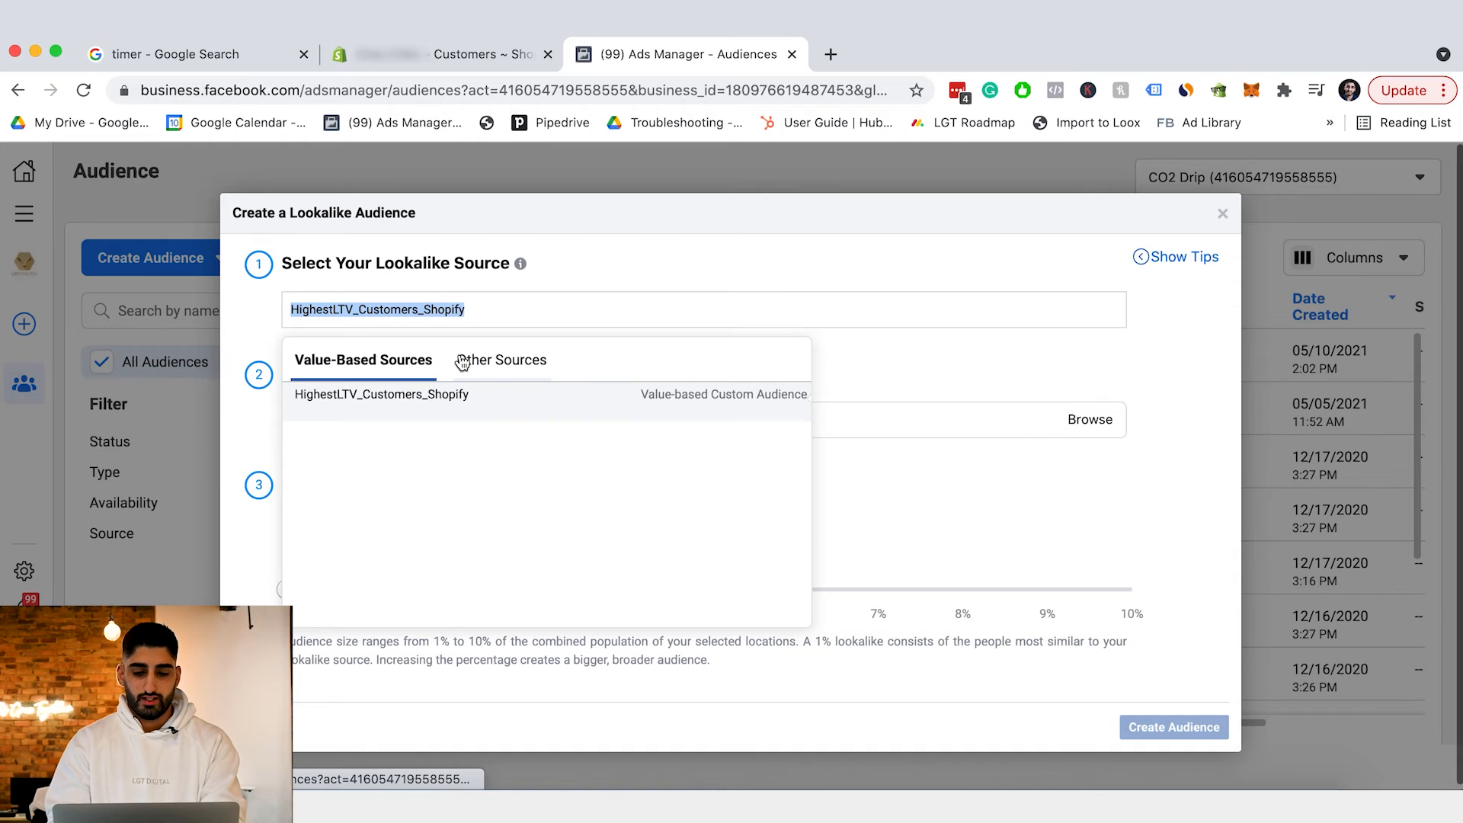
left_click(237, 319)
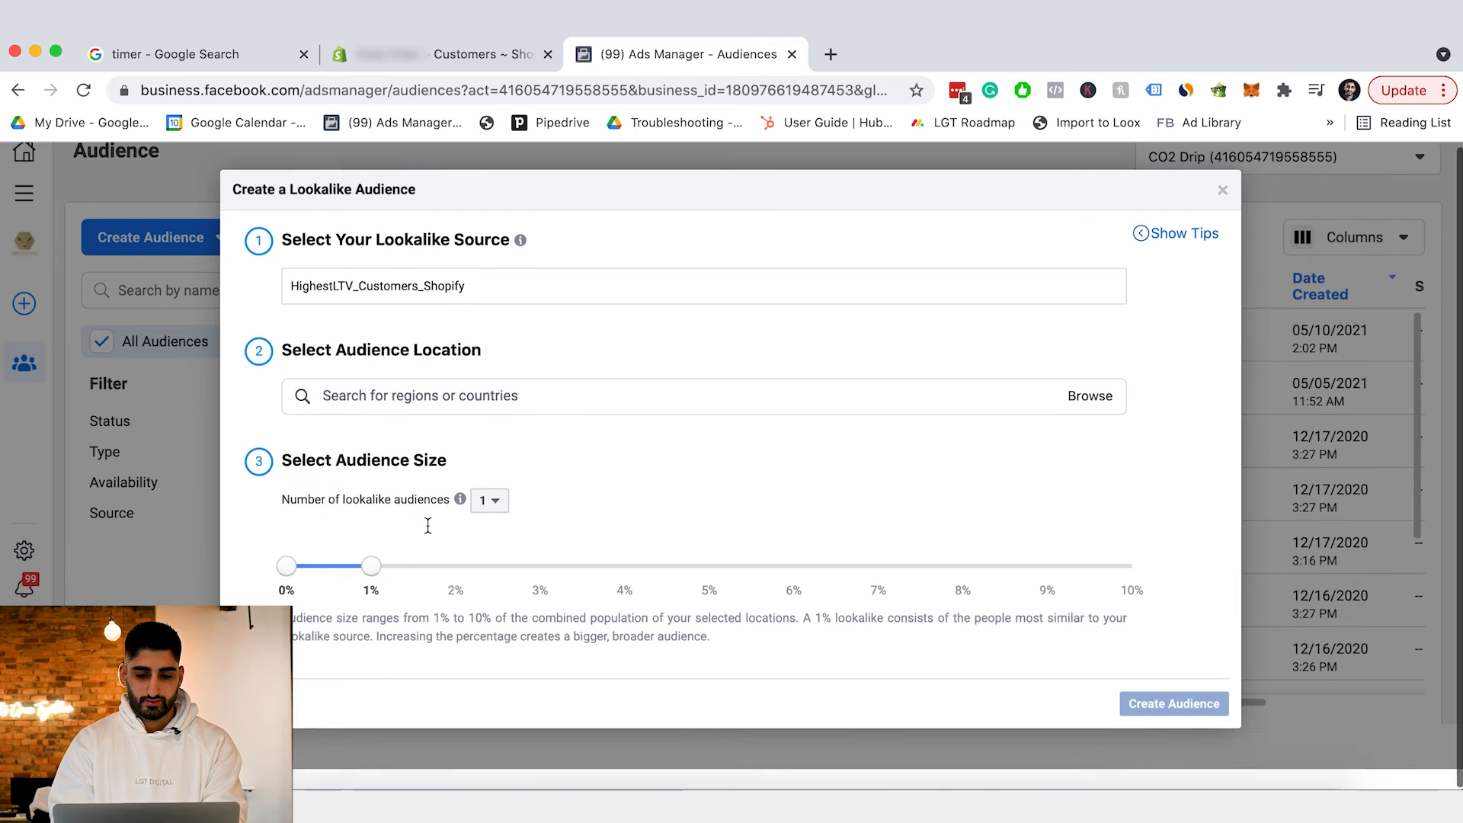
left_click(413, 313)
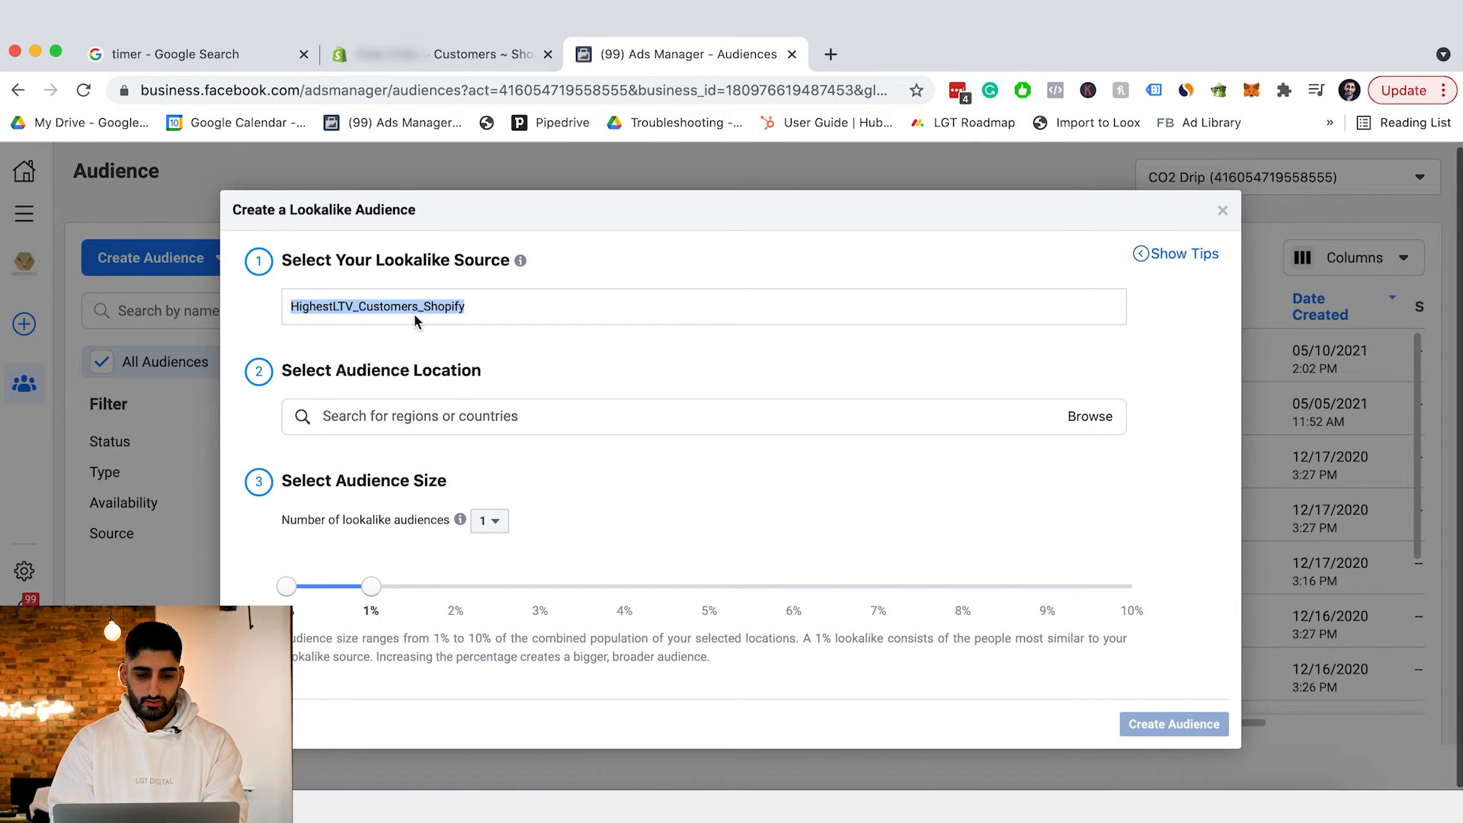
left_click(397, 394)
left_click(401, 430)
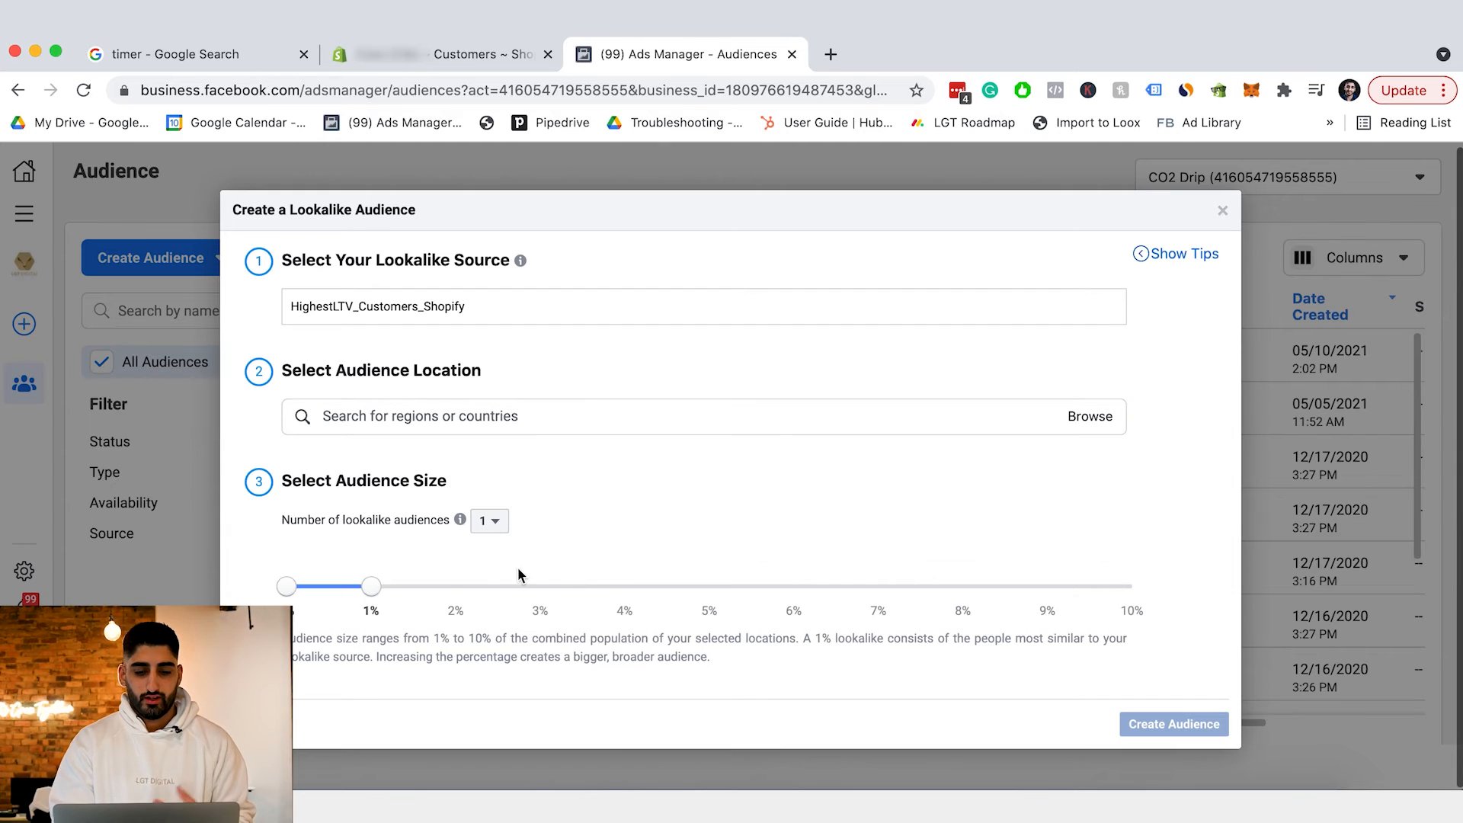
left_click_drag(371, 587, 467, 604)
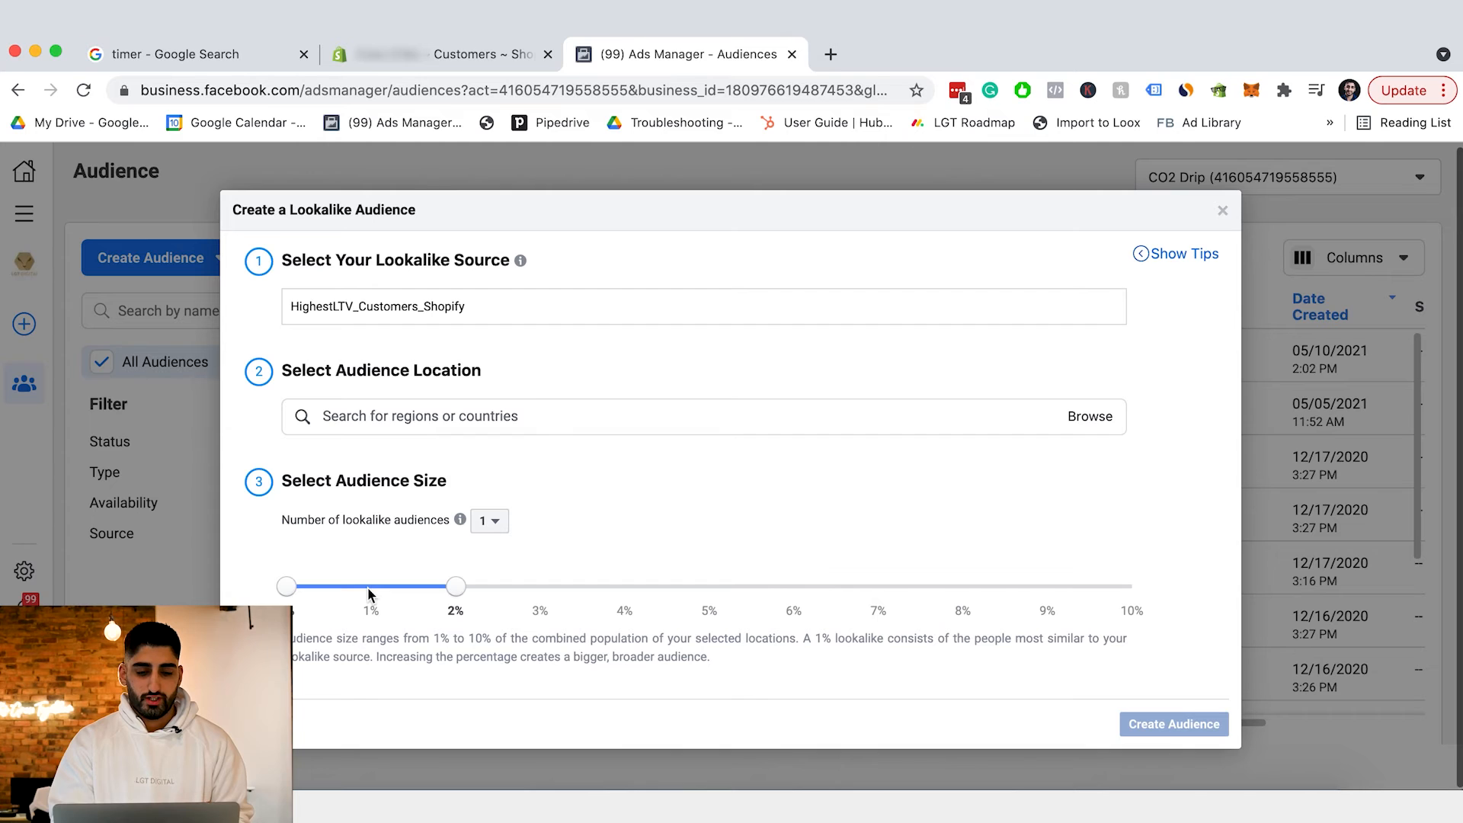
left_click_drag(457, 588, 363, 588)
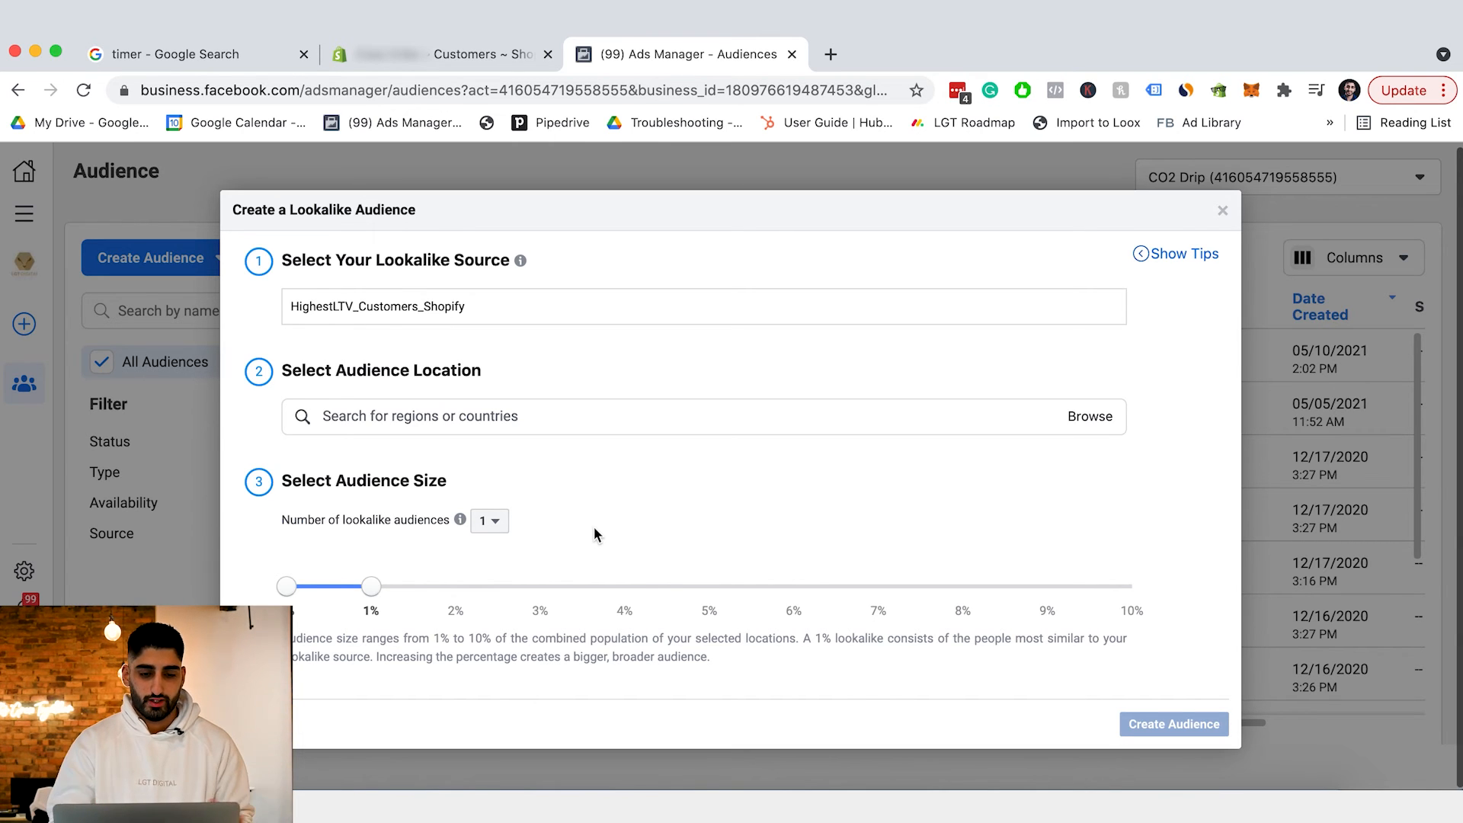
Set the lookalike location to Australia and create the 1% audience.
left_click(593, 416)
type("australia")
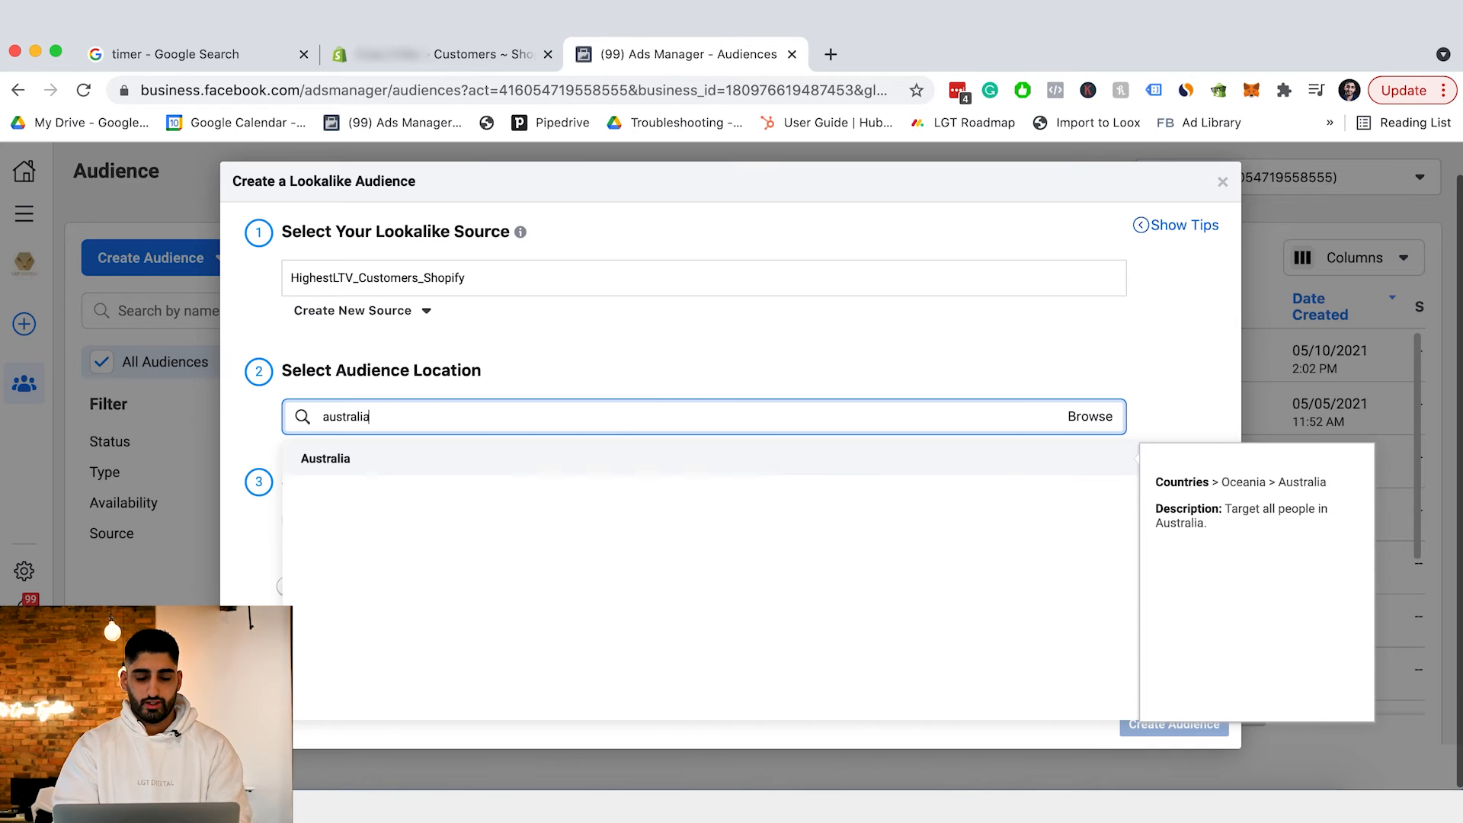
left_click(470, 457)
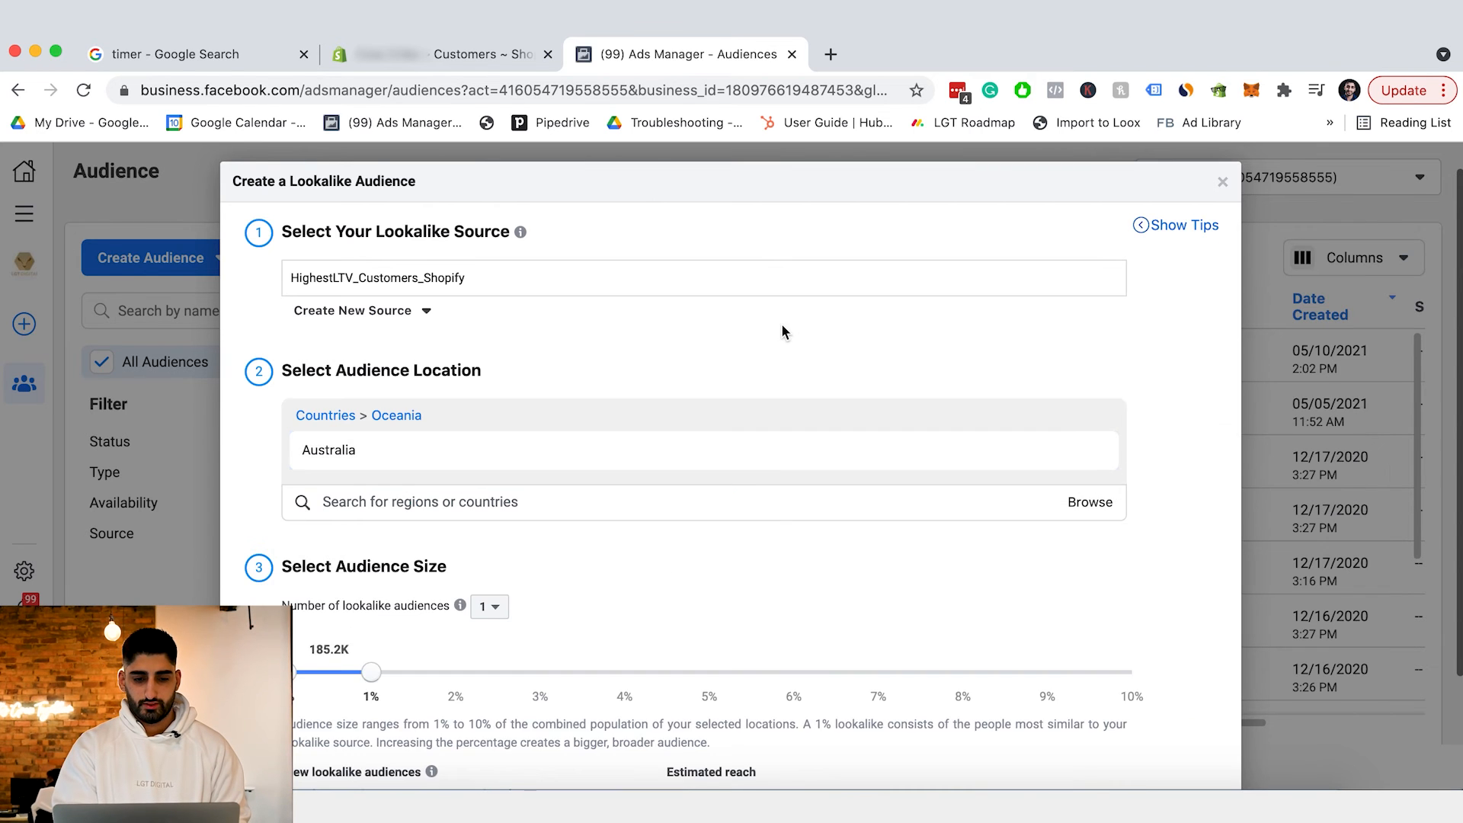
scroll(783, 331, "down", 2)
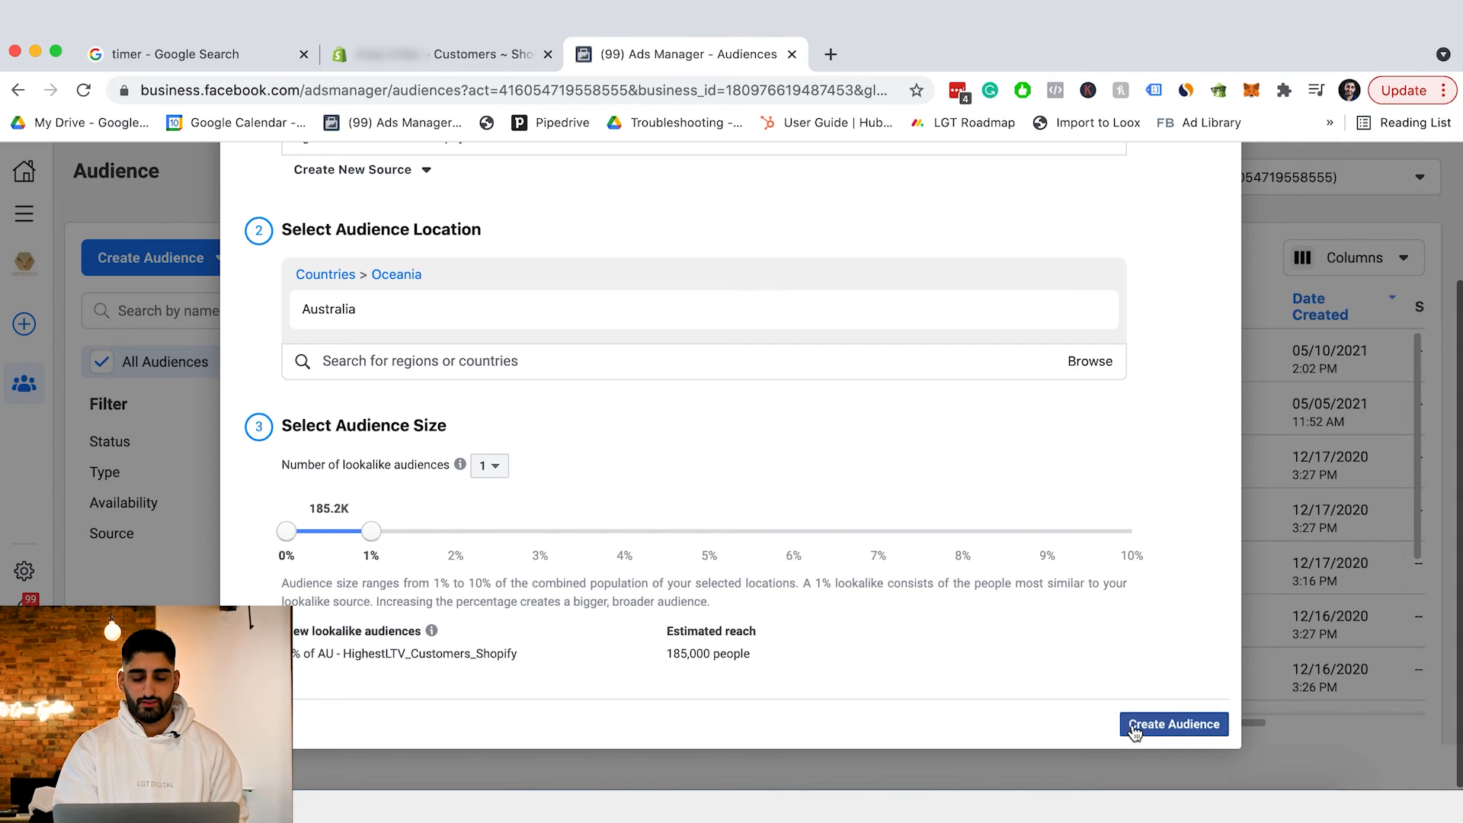
left_click(1165, 725)
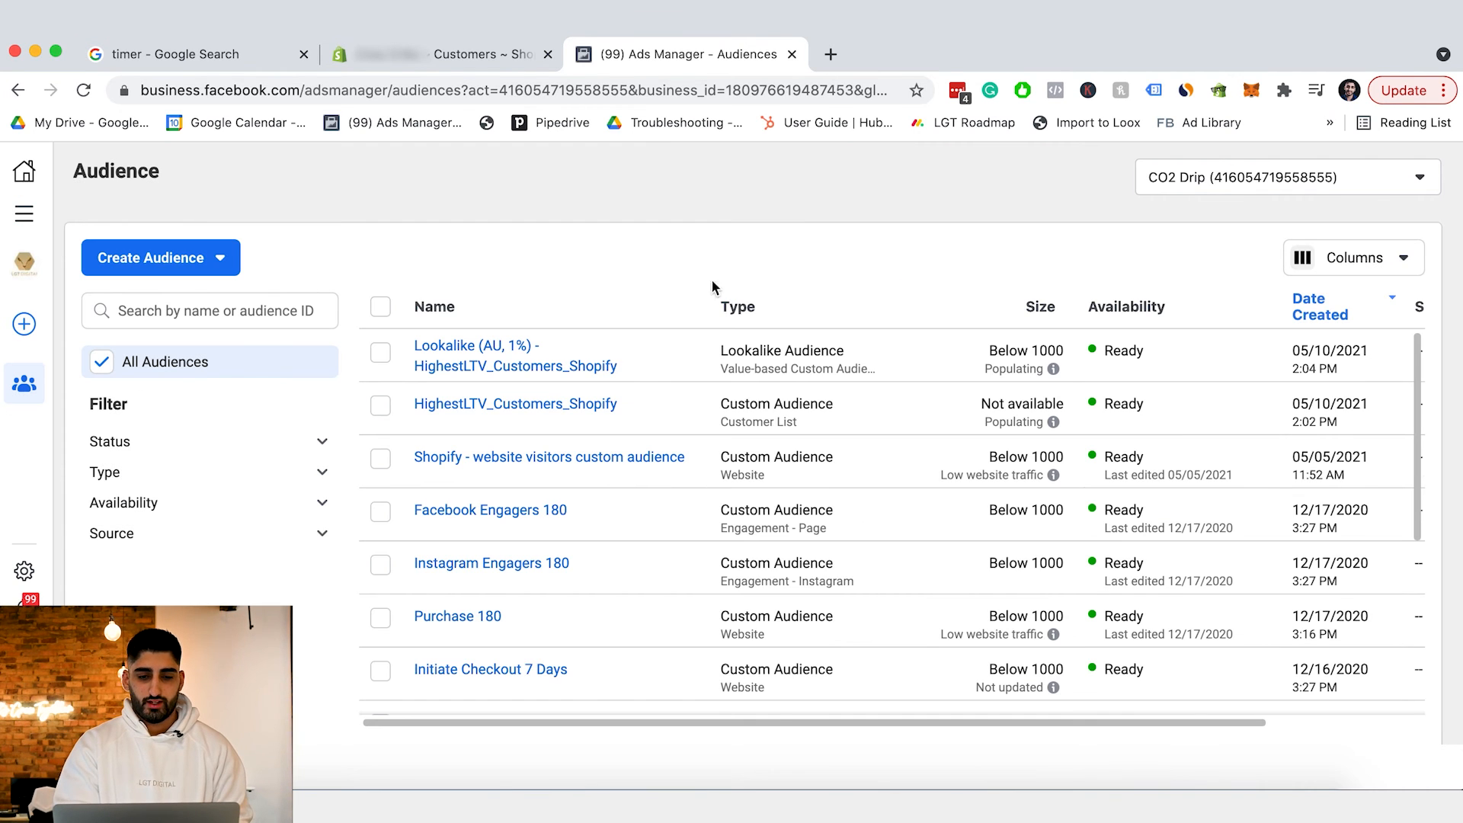
Check the source details of Lookalike (AU, 1%) - HighestLTV_Customers_Shopify in the Audiences list.
mouse_move(533, 367)
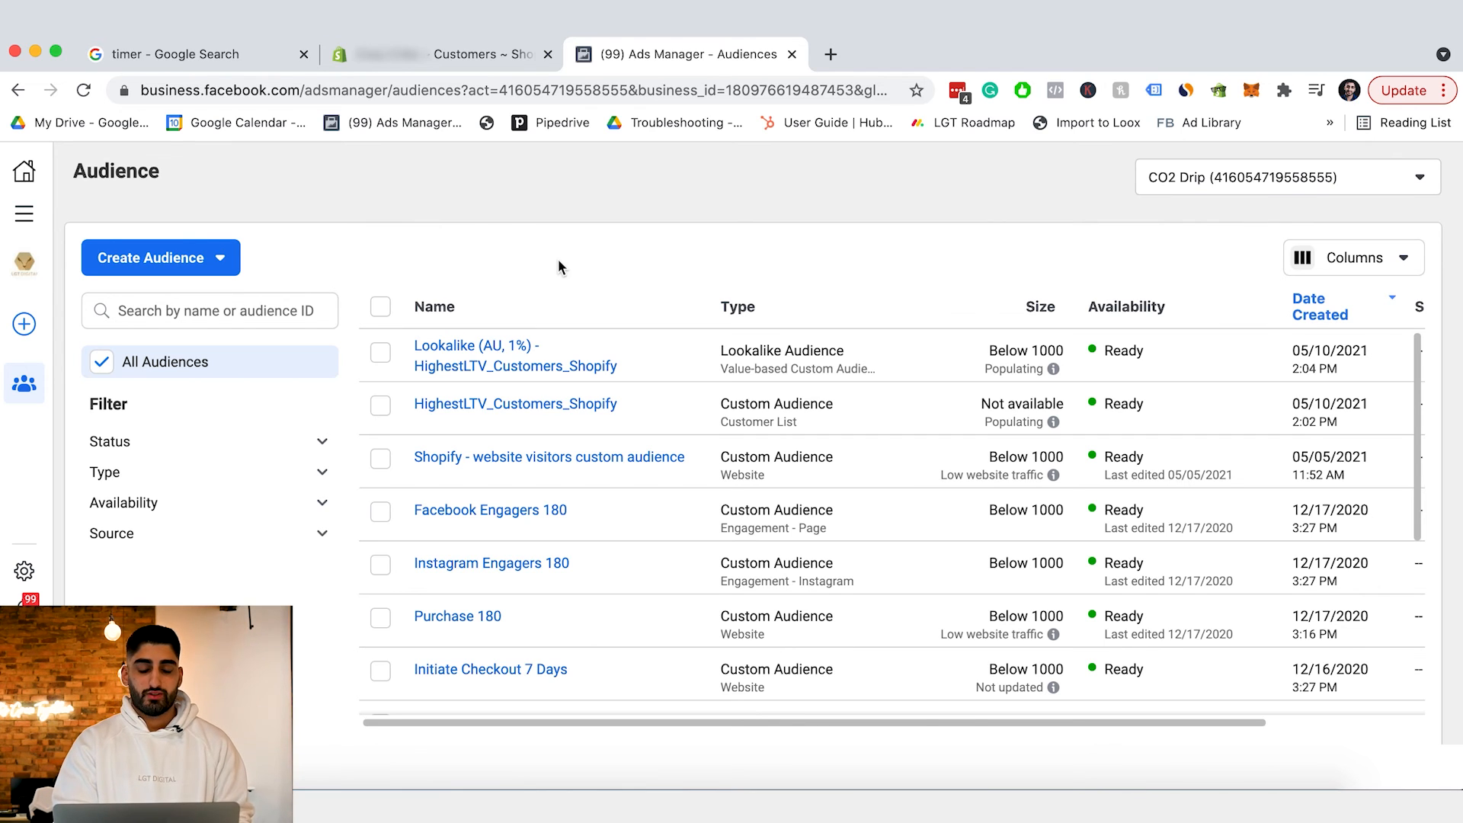
mouse_move(482, 356)
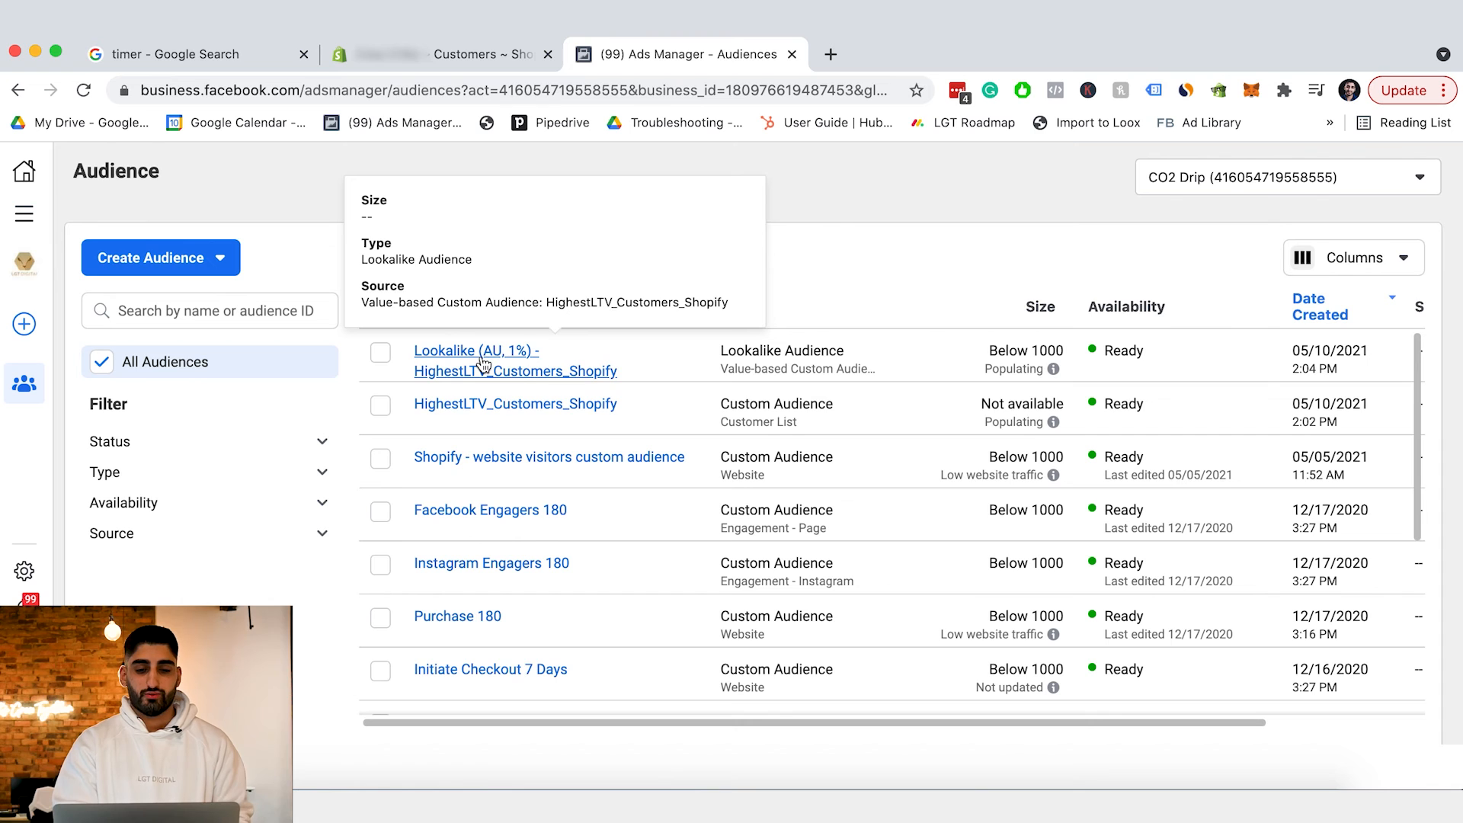